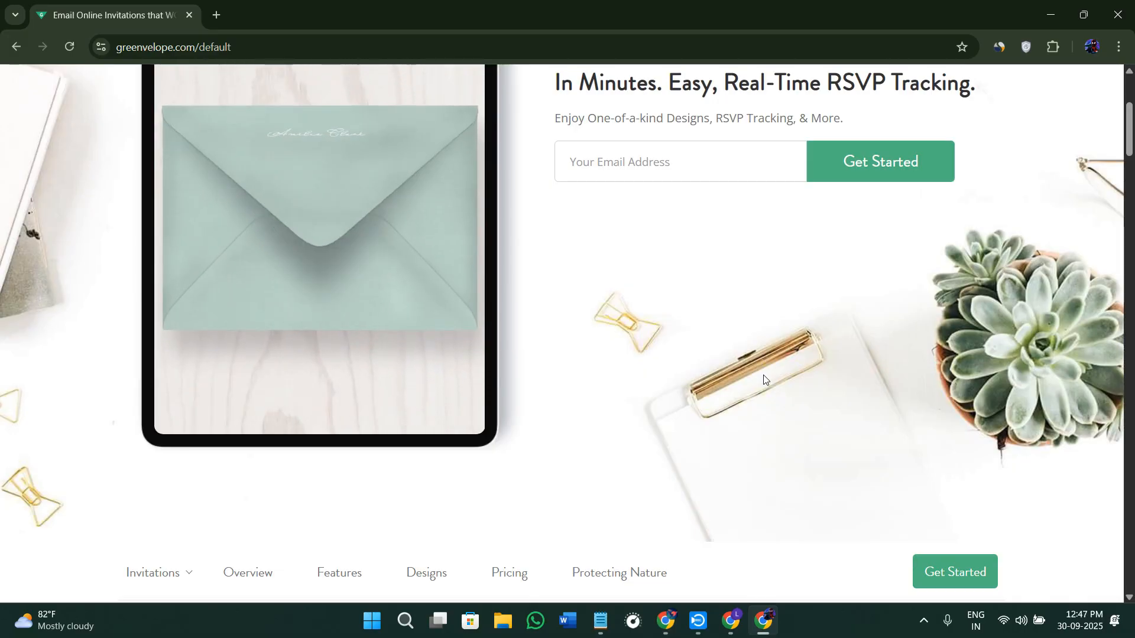
- Examine the Greenvelope homepage, including its web address, headline, animated sample card and invitation categories
scroll(790, 440, "down", 3)
scroll(790, 440, "down", 2)
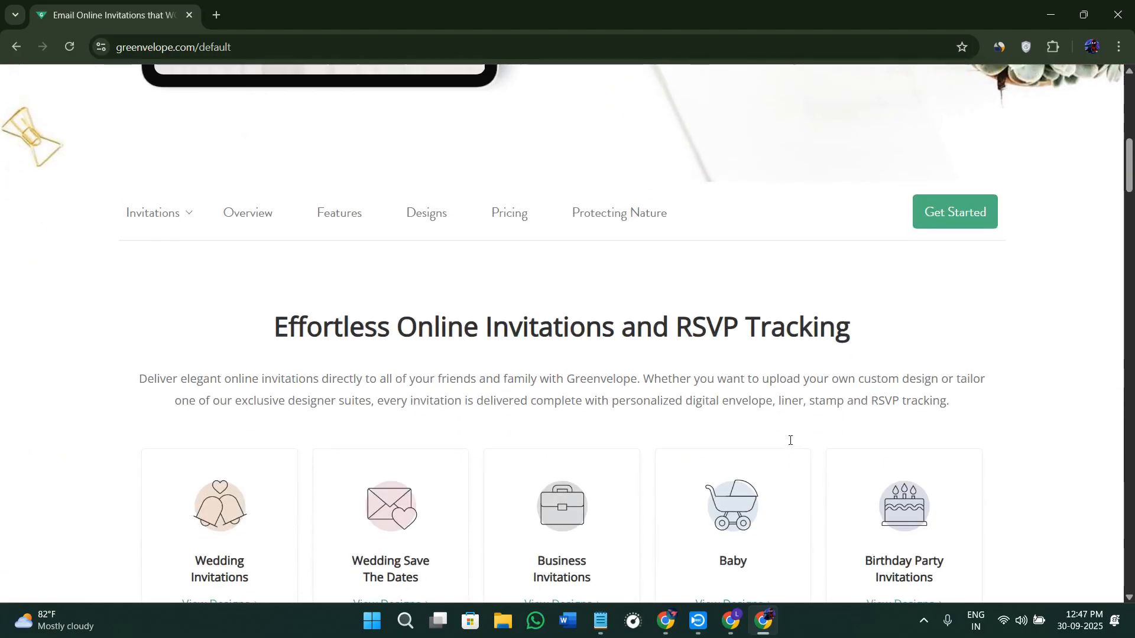
scroll(790, 440, "up", 8)
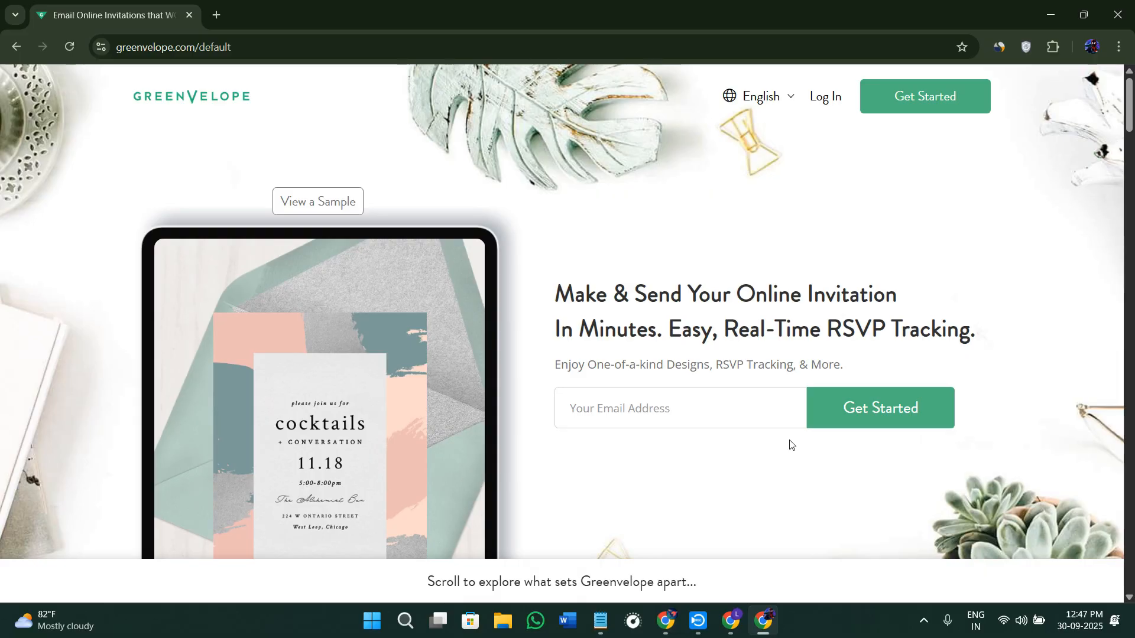
scroll(832, 473, "down", 8)
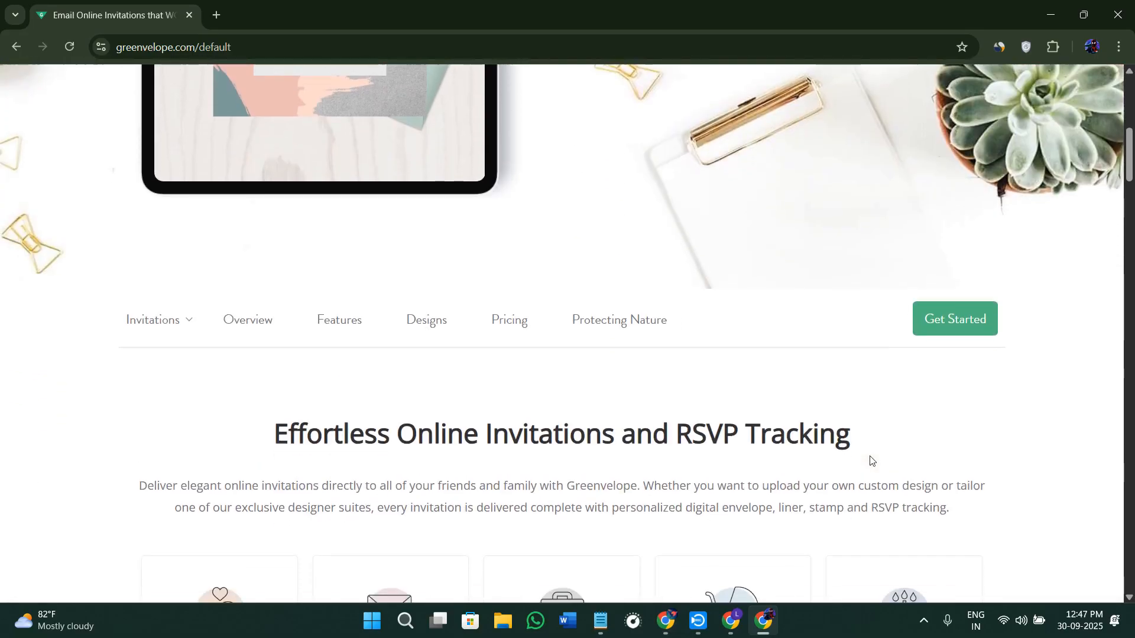
scroll(870, 460, "up", 6)
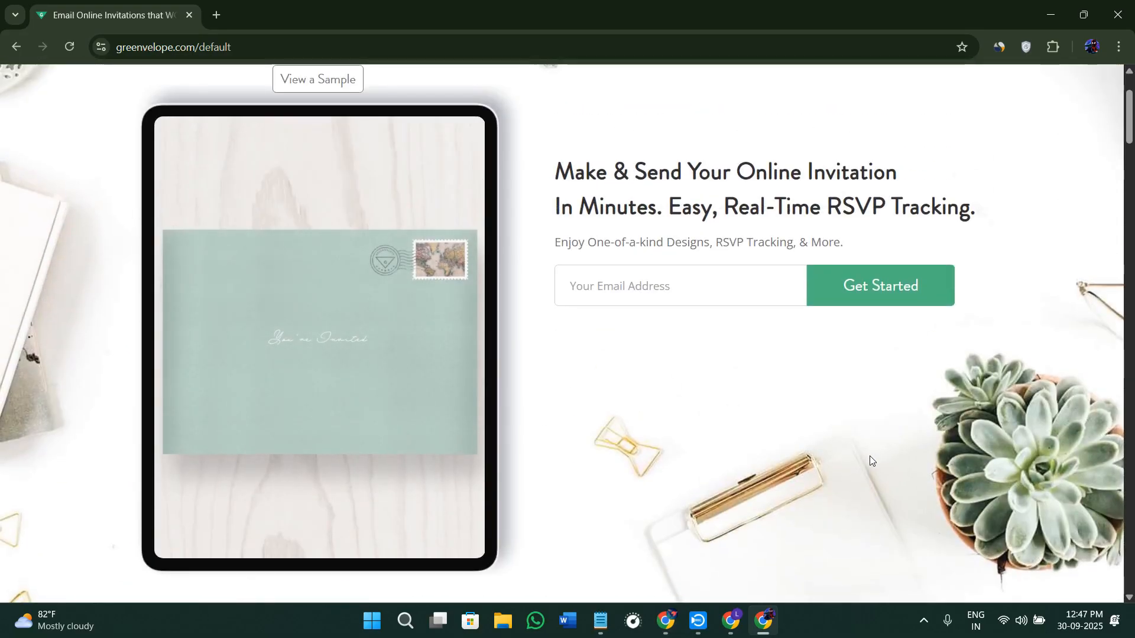
scroll(870, 456, "up", 2)
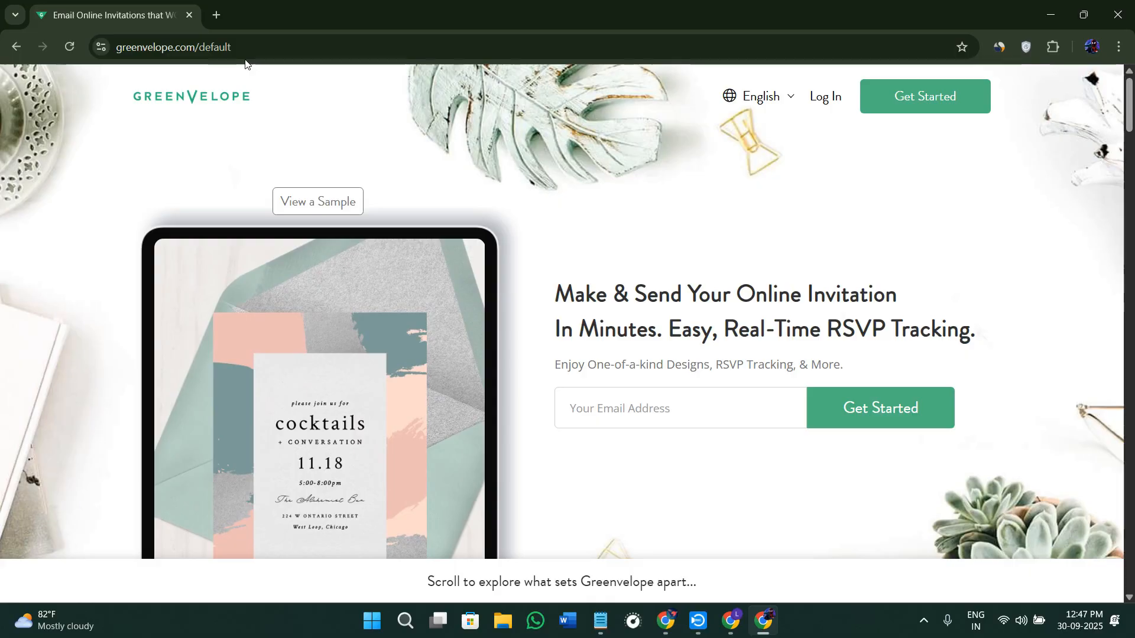
left_click(206, 47)
left_click_drag(305, 48, 144, 53)
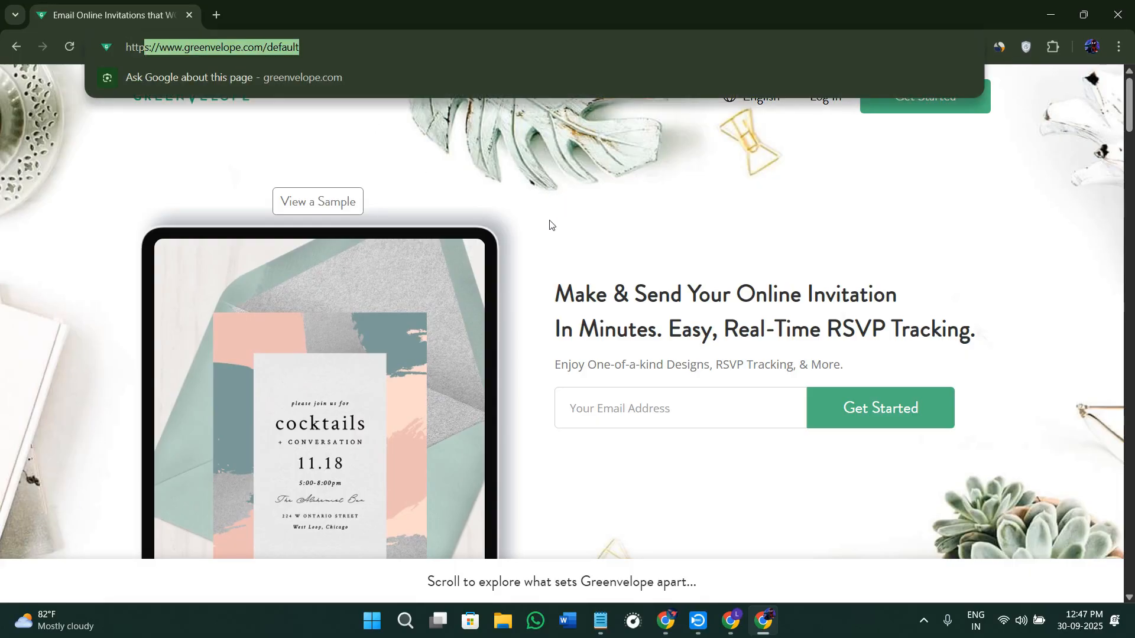
left_click(595, 305)
left_click_drag(549, 292, 899, 329)
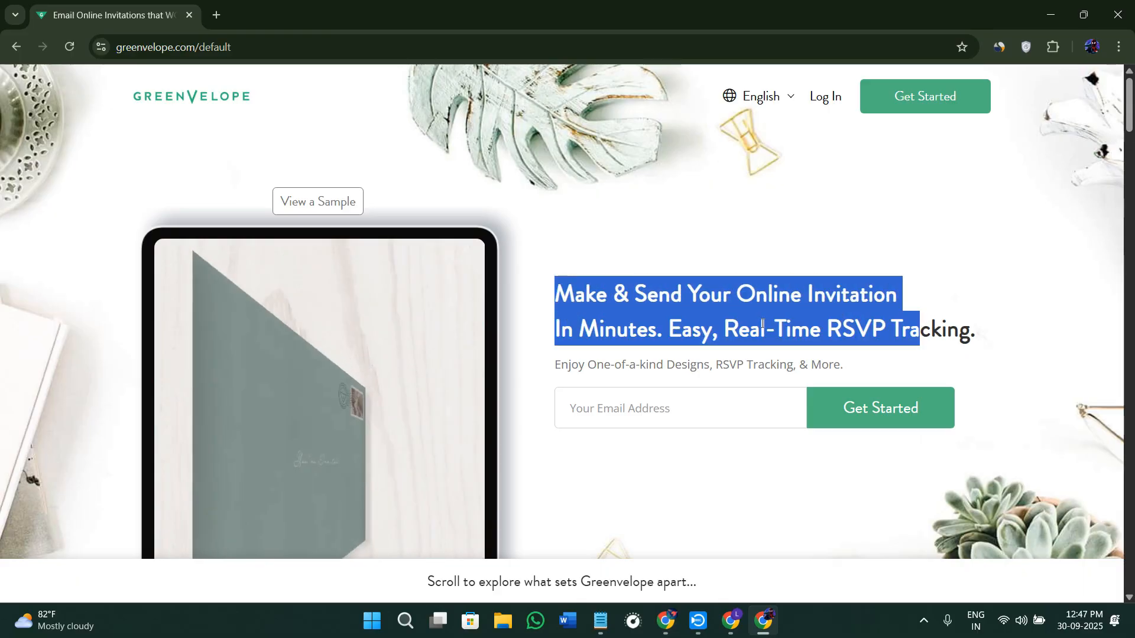
left_click(573, 333)
left_click_drag(668, 331, 958, 352)
left_click(950, 362)
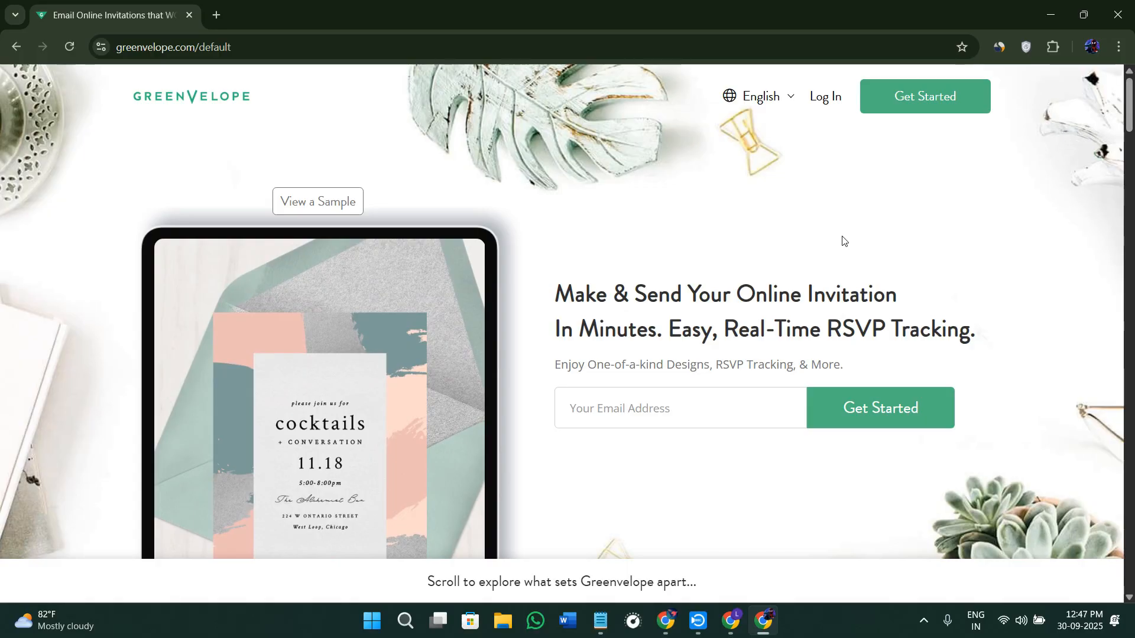
scroll(522, 252, "down", 5)
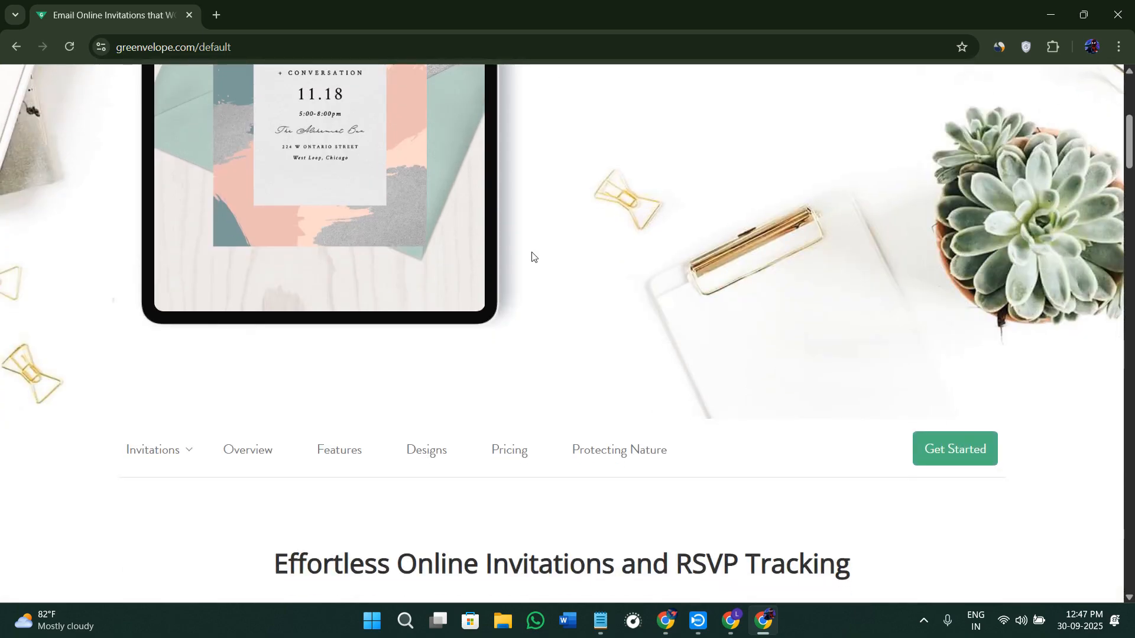
scroll(531, 256, "up", 4)
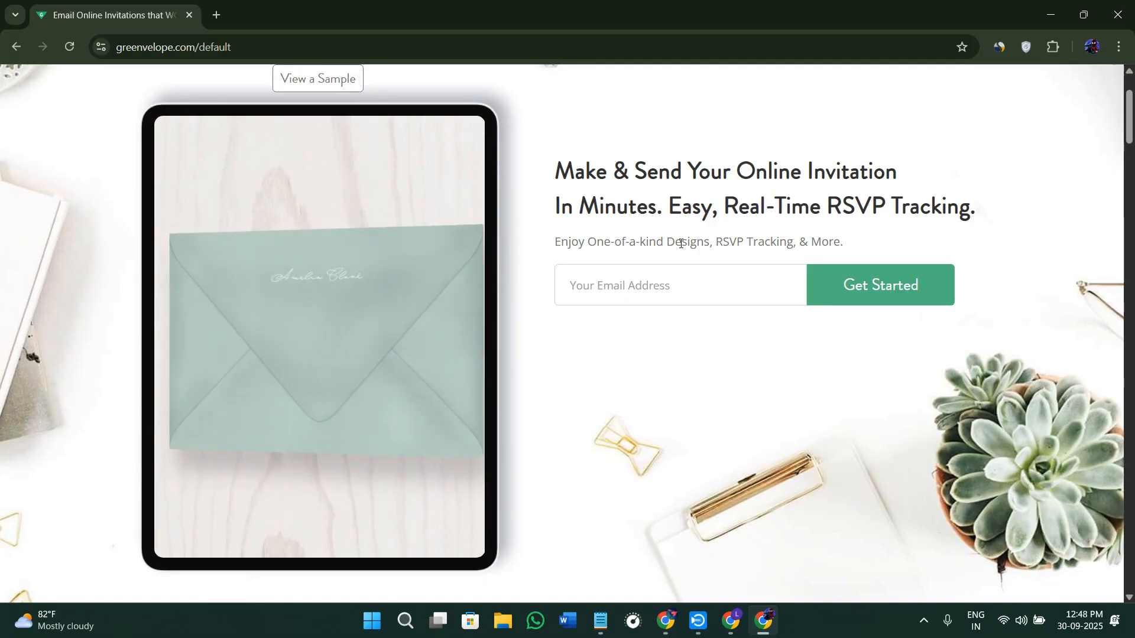
scroll(680, 245, "up", 2)
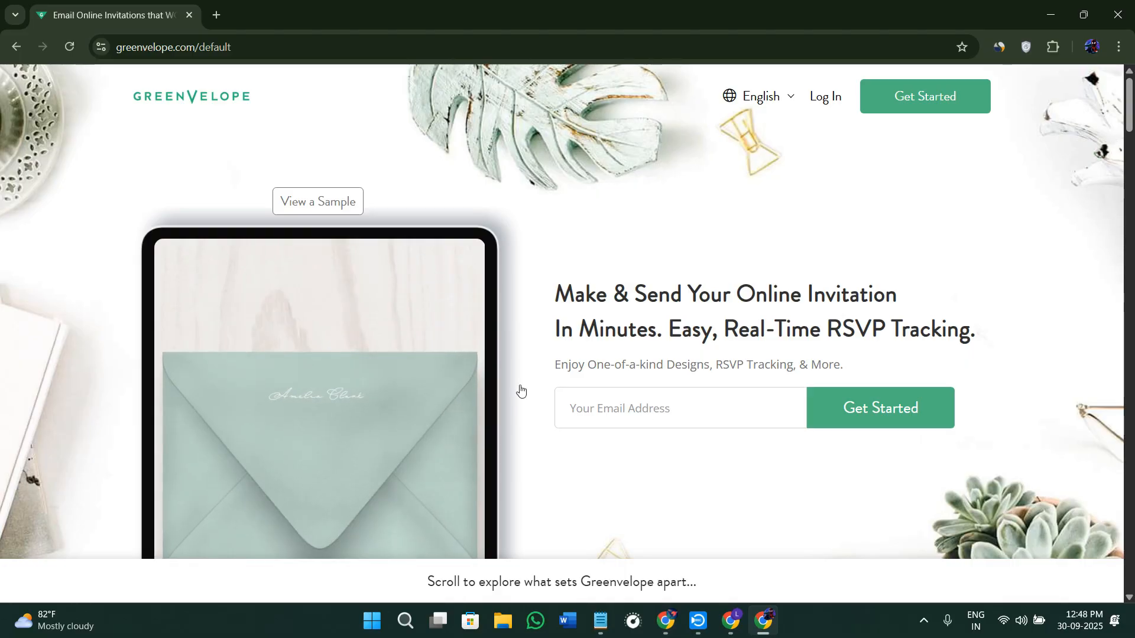
scroll(520, 389, "down", 3)
scroll(527, 380, "down", 5)
scroll(528, 380, "up", 8)
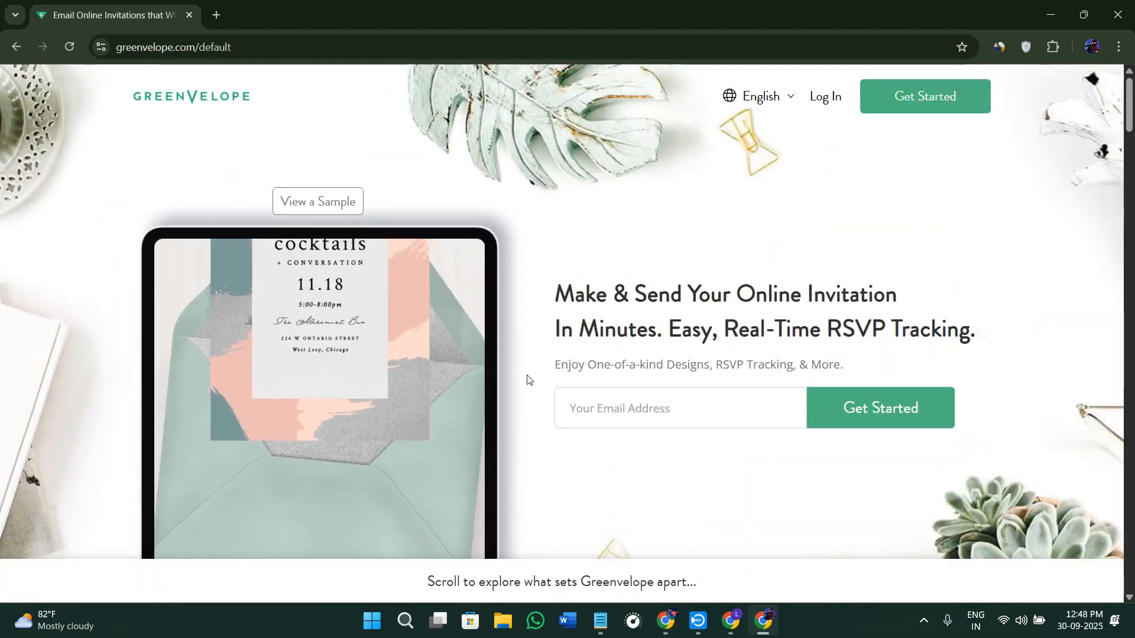
- Open the Greenvelope sign-up page and switch to the browser window that is signed in to an account
left_click(889, 107)
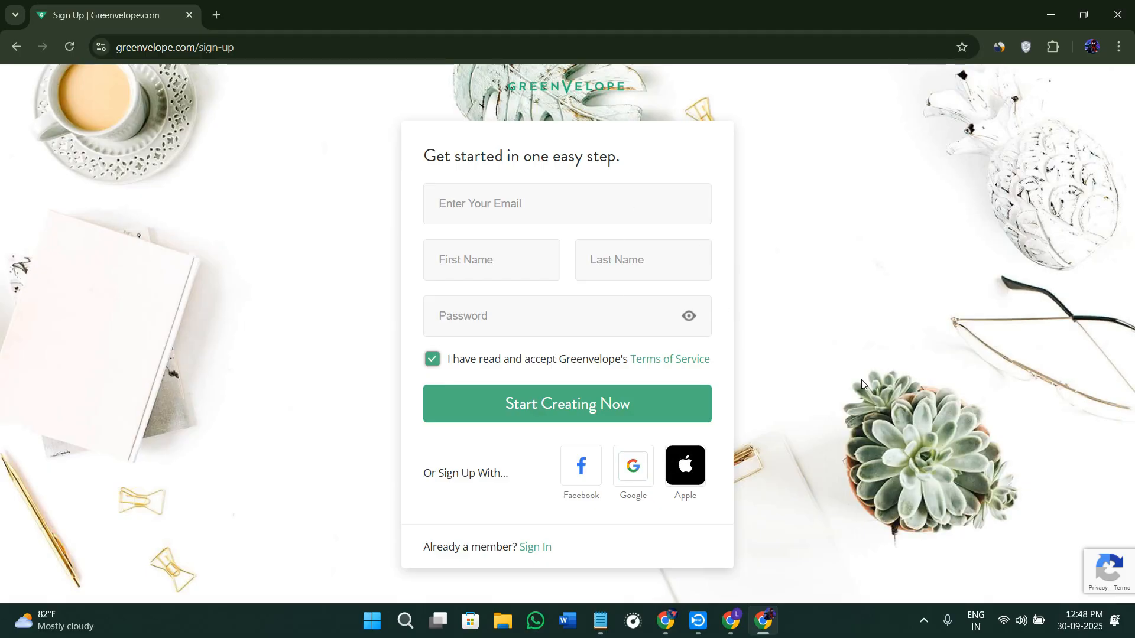
left_click(731, 620)
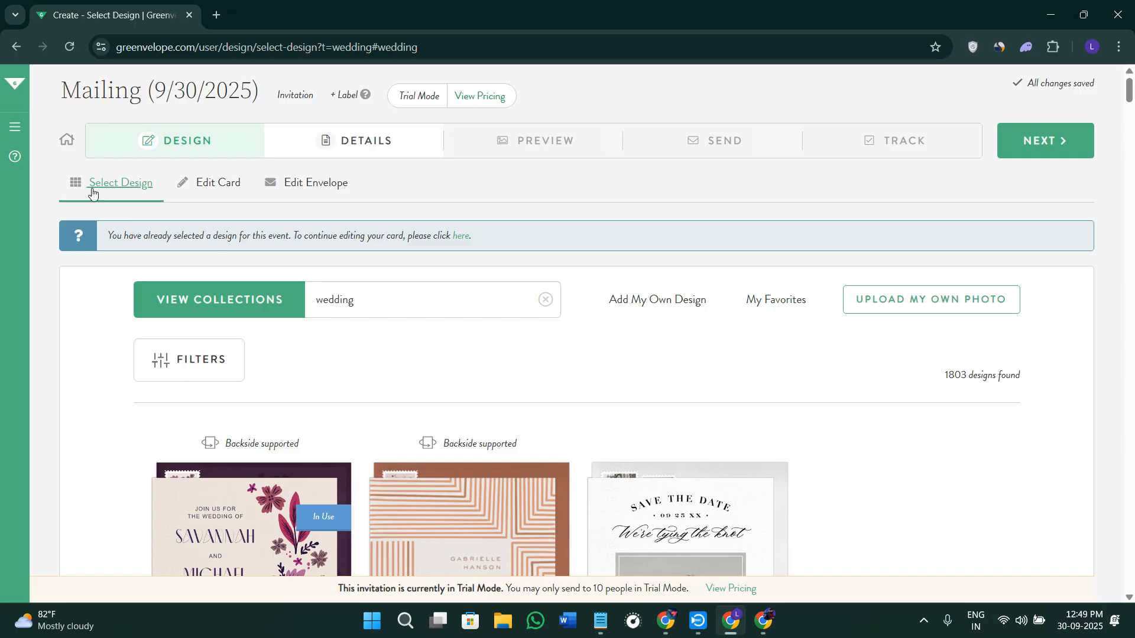
- Expand the side menu, view the account settings and open the home page of Mailing (9/30/2025)
left_click(18, 128)
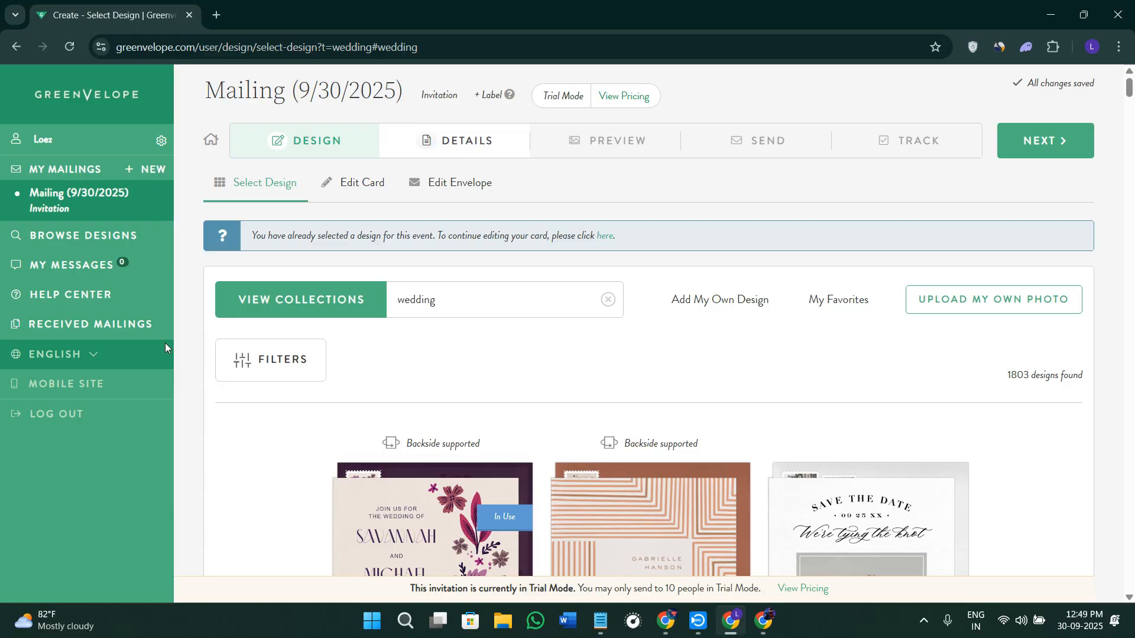
left_click(64, 148)
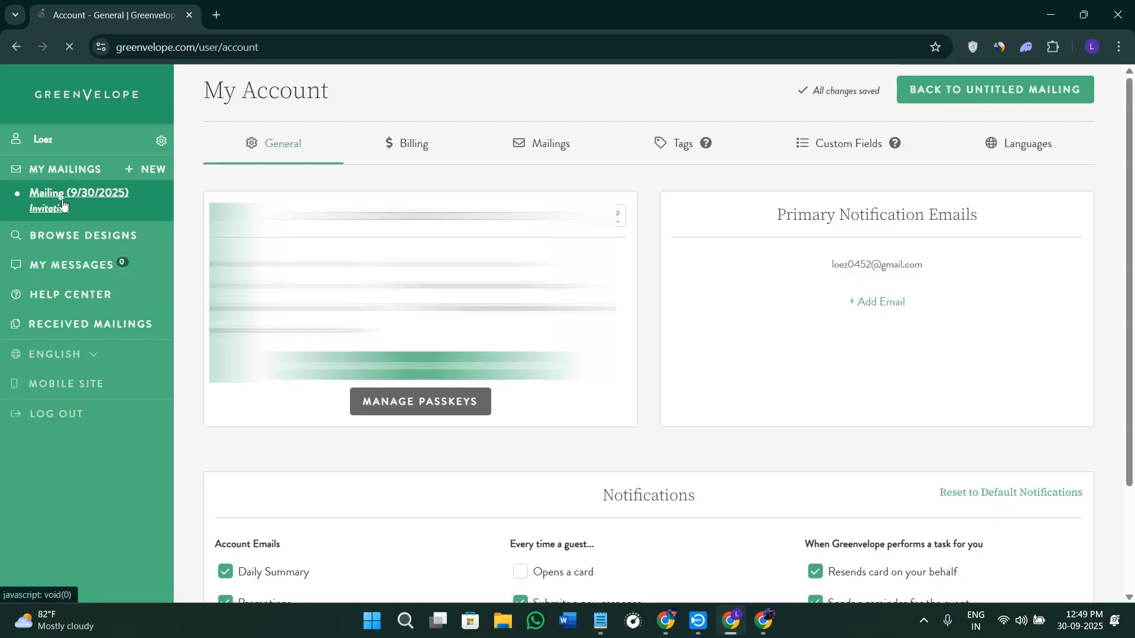
left_click(64, 205)
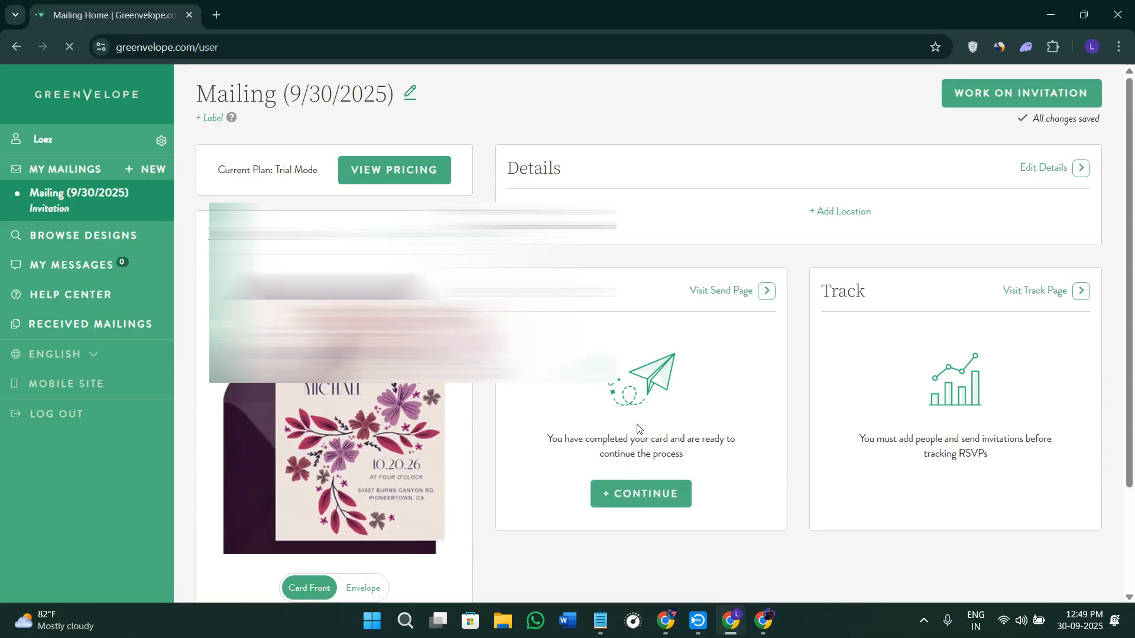
- Continue from the mailing home to the event information form and look through its name, location and date fields
left_click(672, 485)
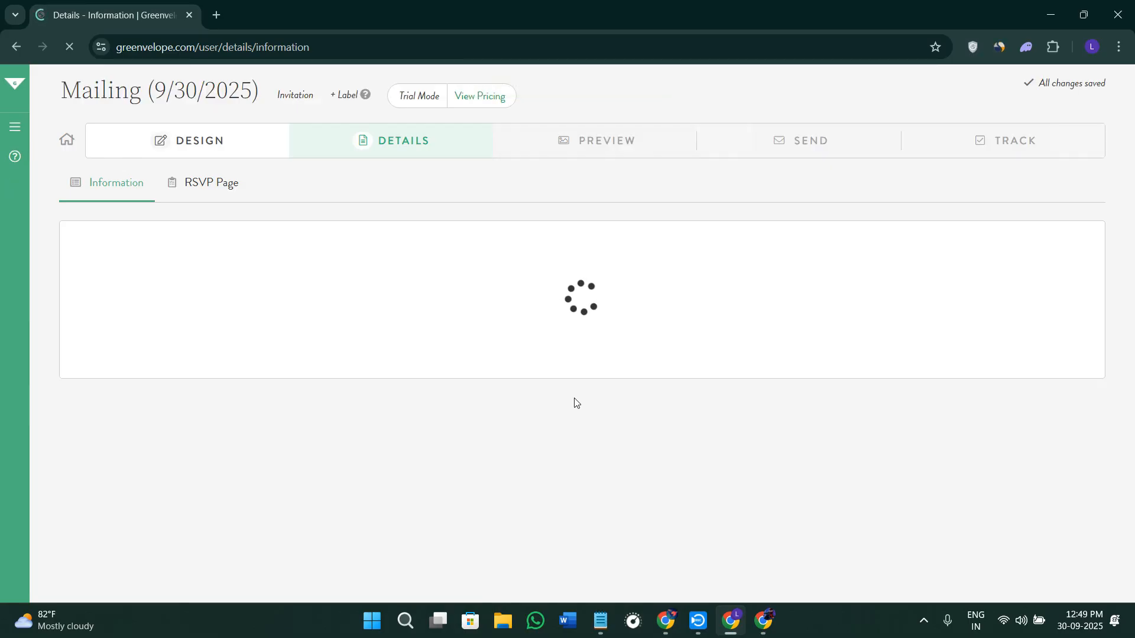
scroll(576, 402, "down", 4)
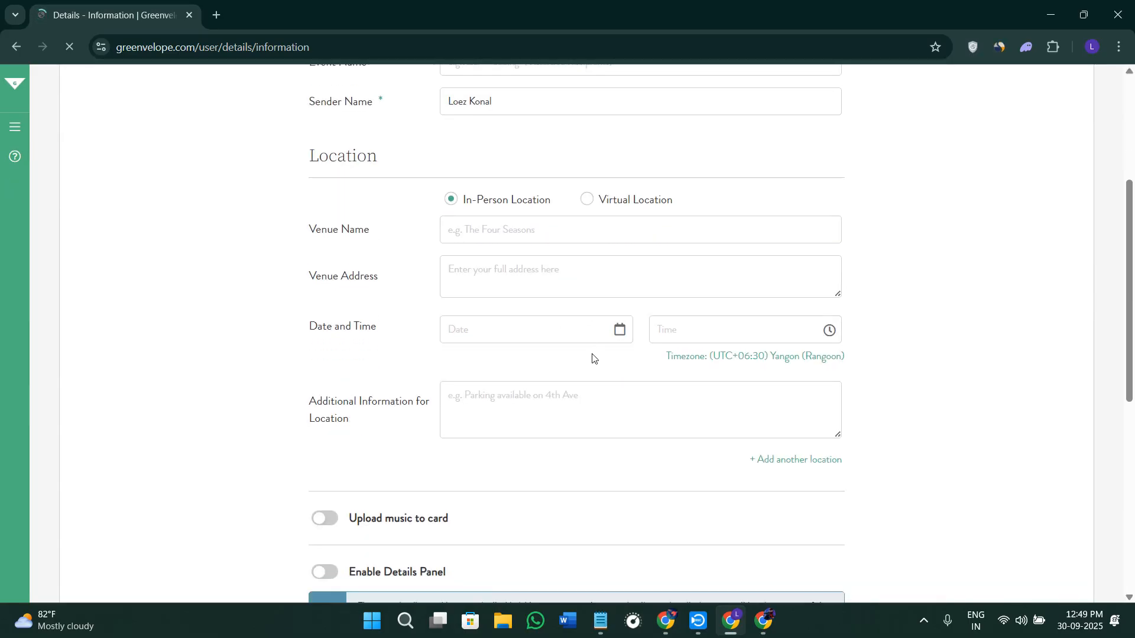
scroll(593, 357, "up", 4)
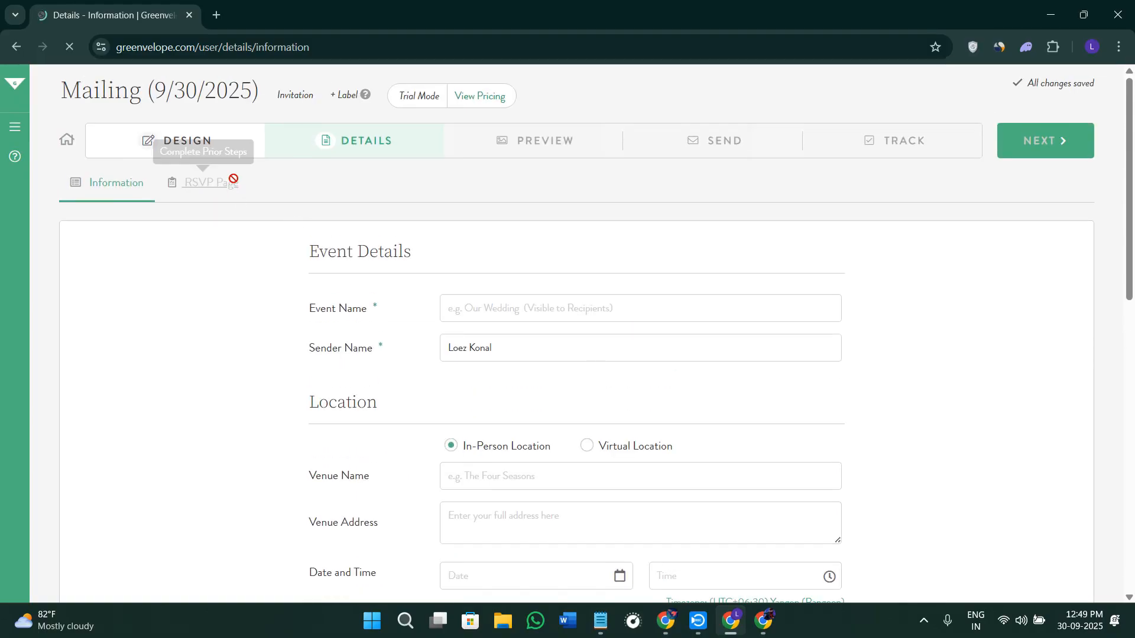
- Return to the mailing's design stage and browse the wedding designs in the design selection
left_click(223, 150)
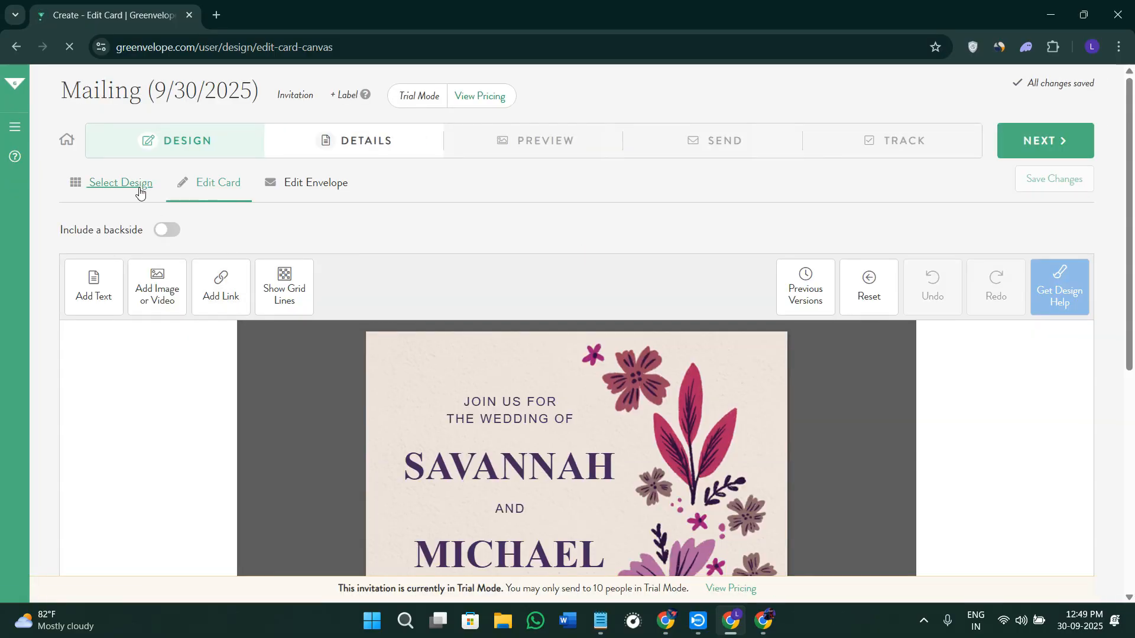
left_click(139, 188)
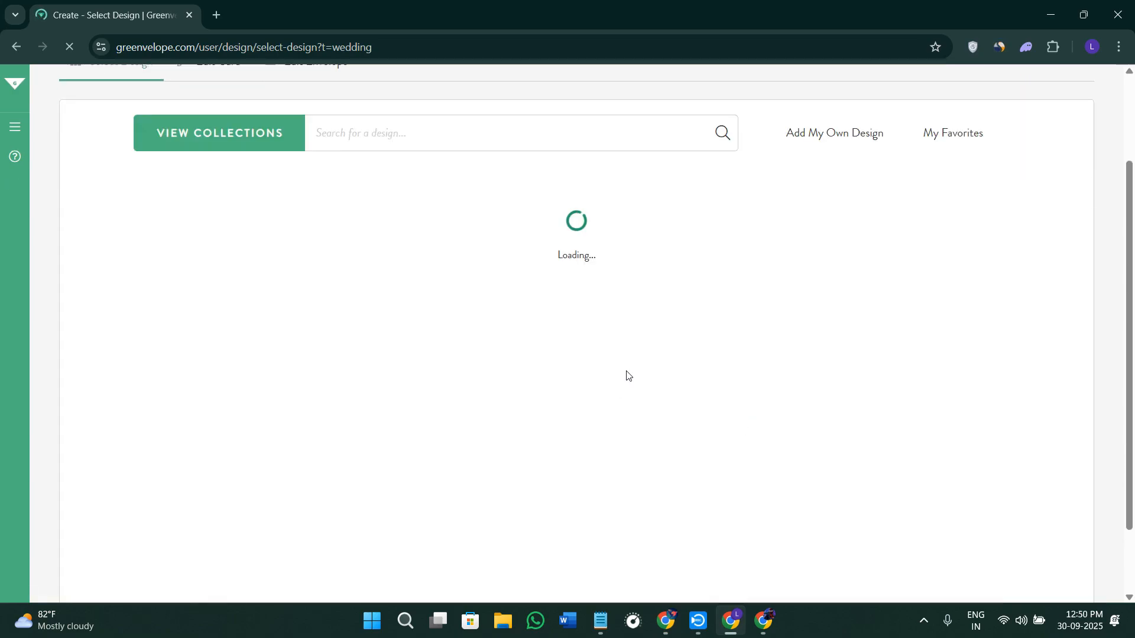
scroll(657, 447, "down", 2)
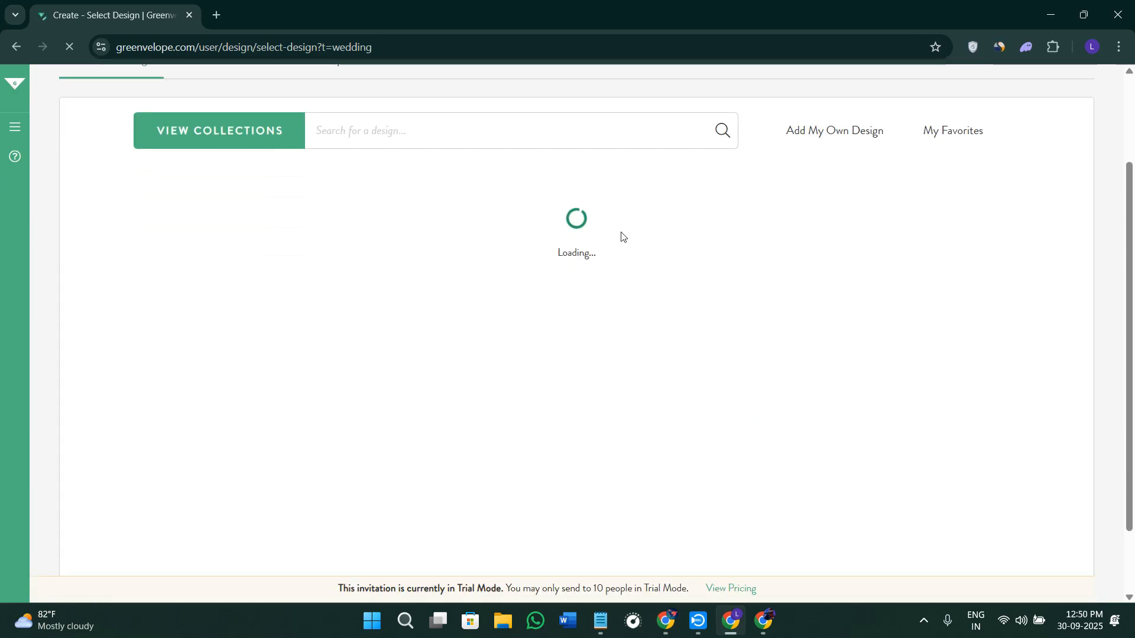
scroll(689, 295, "up", 2)
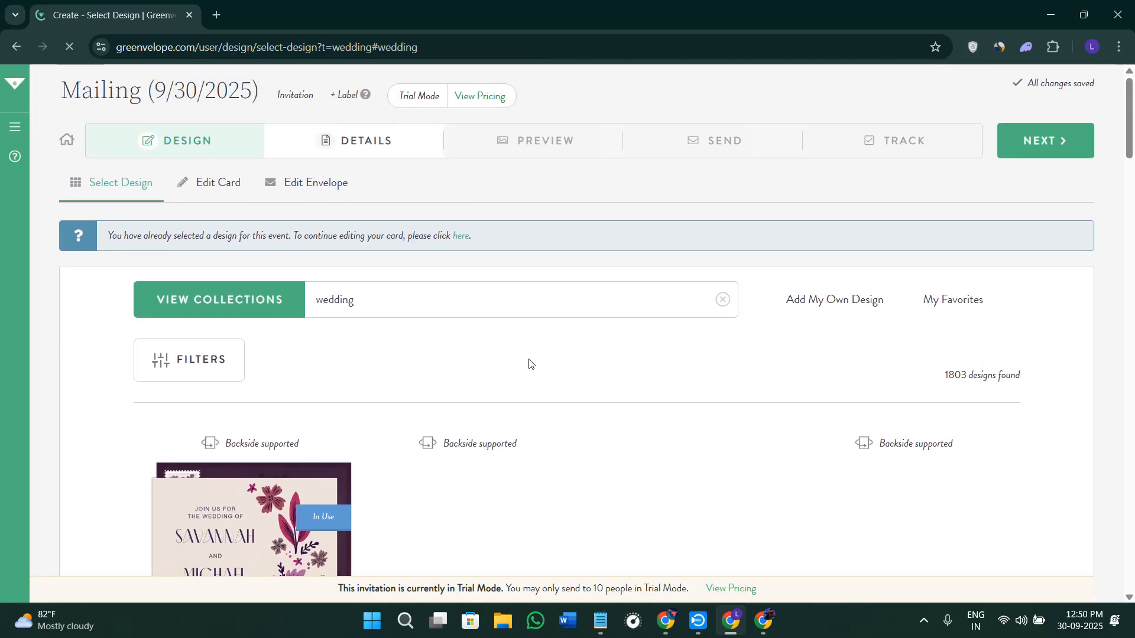
scroll(535, 349, "down", 4)
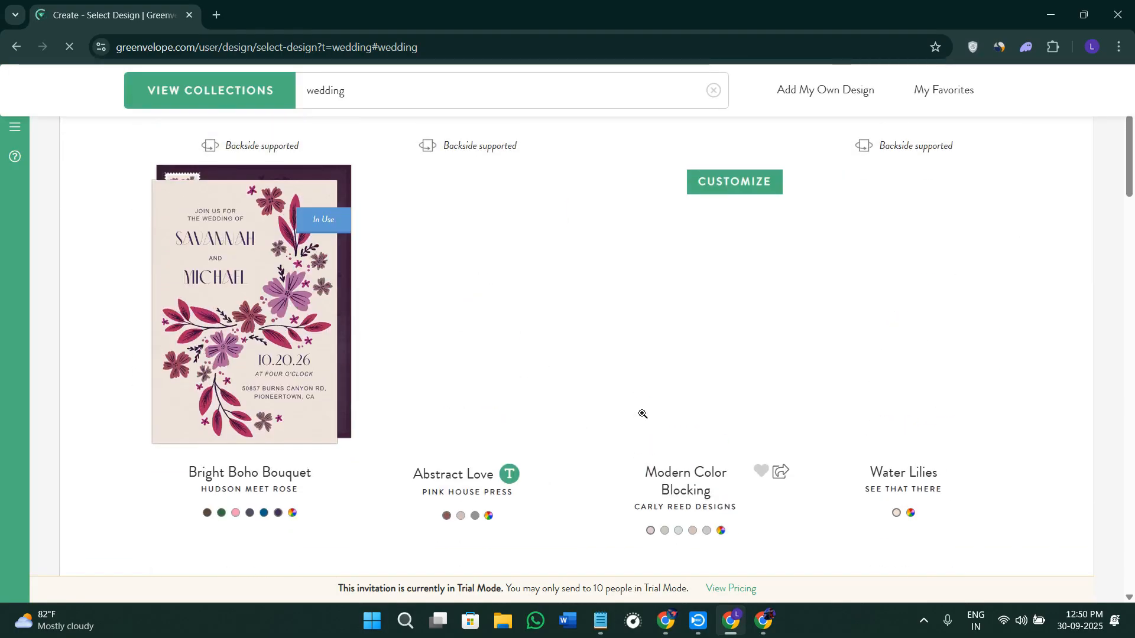
scroll(643, 413, "up", 3)
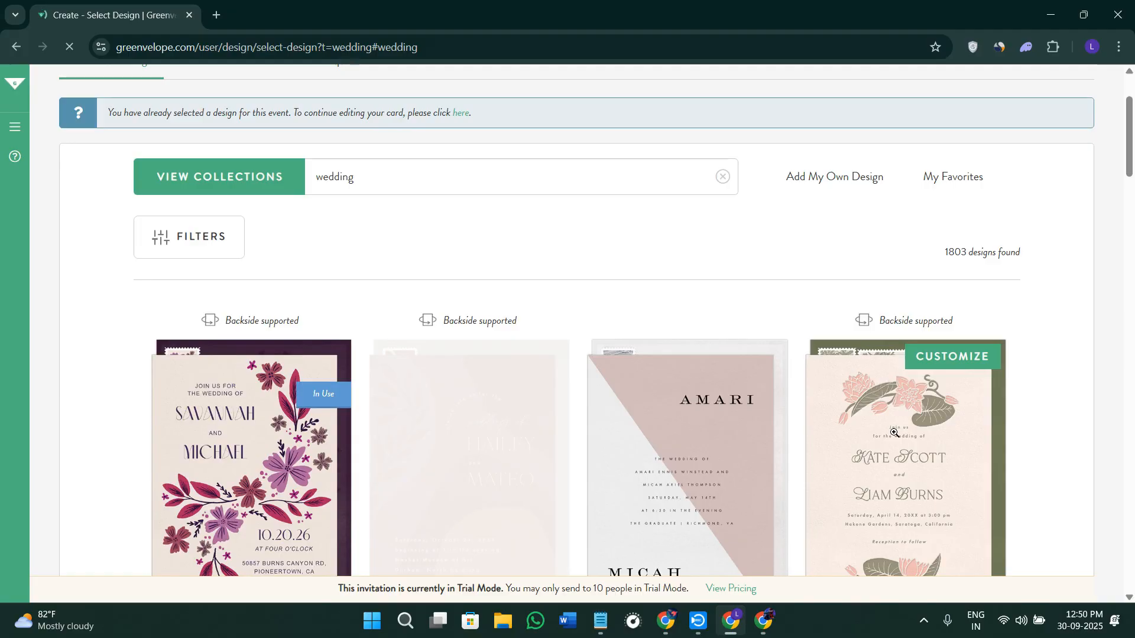
- Preview the animation of the Water Lilies invitation and close the design's details
left_click(923, 395)
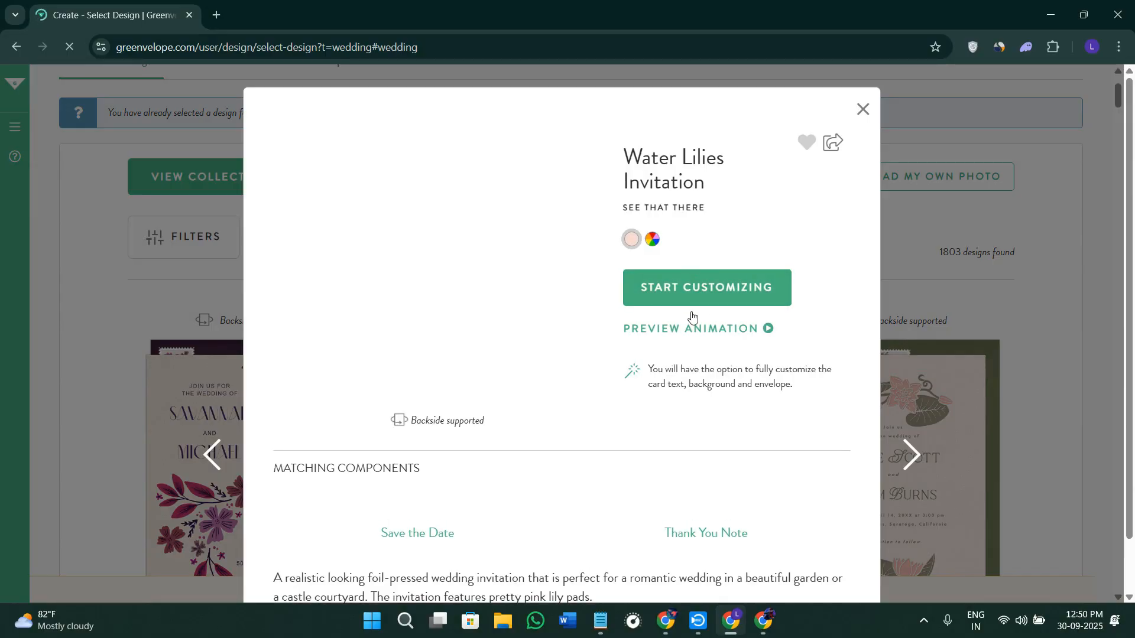
left_click(678, 330)
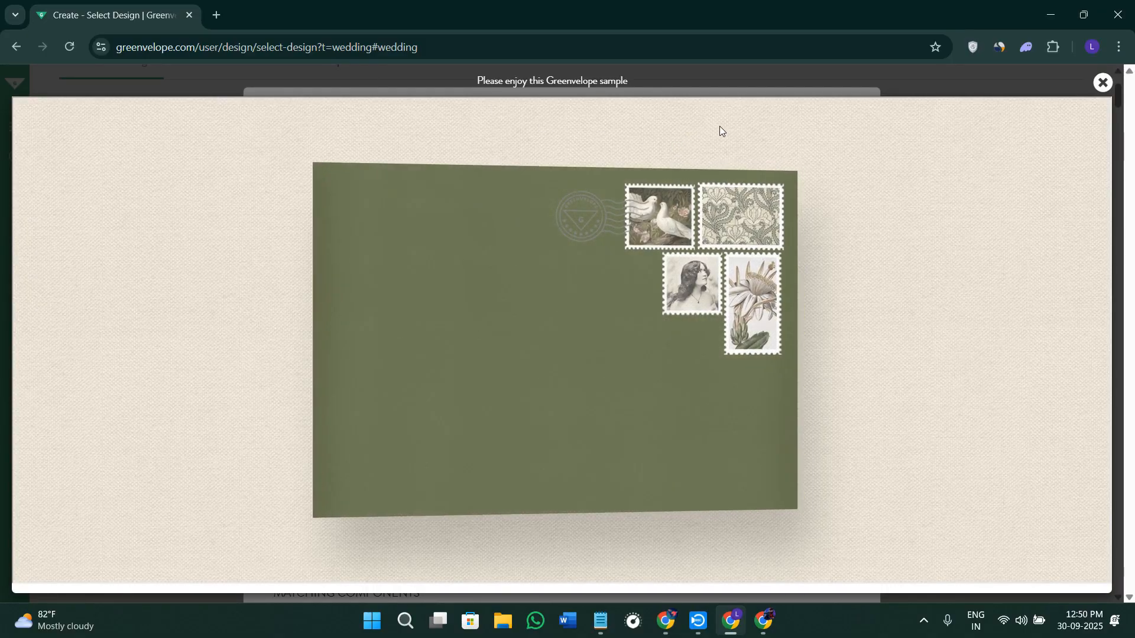
left_click(1103, 83)
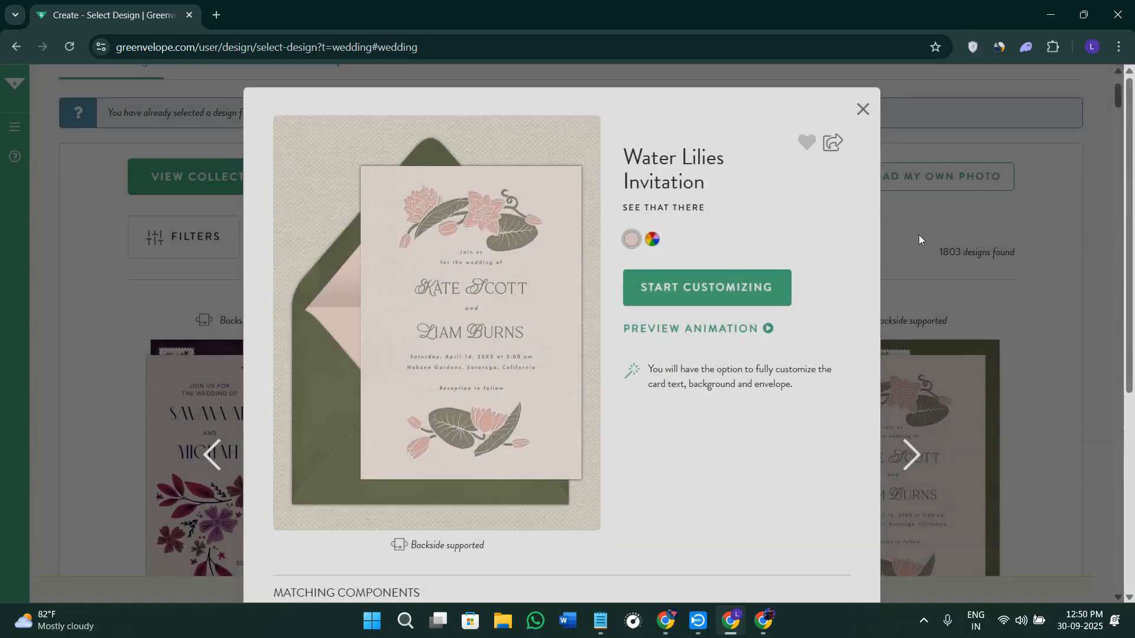
left_click(870, 119)
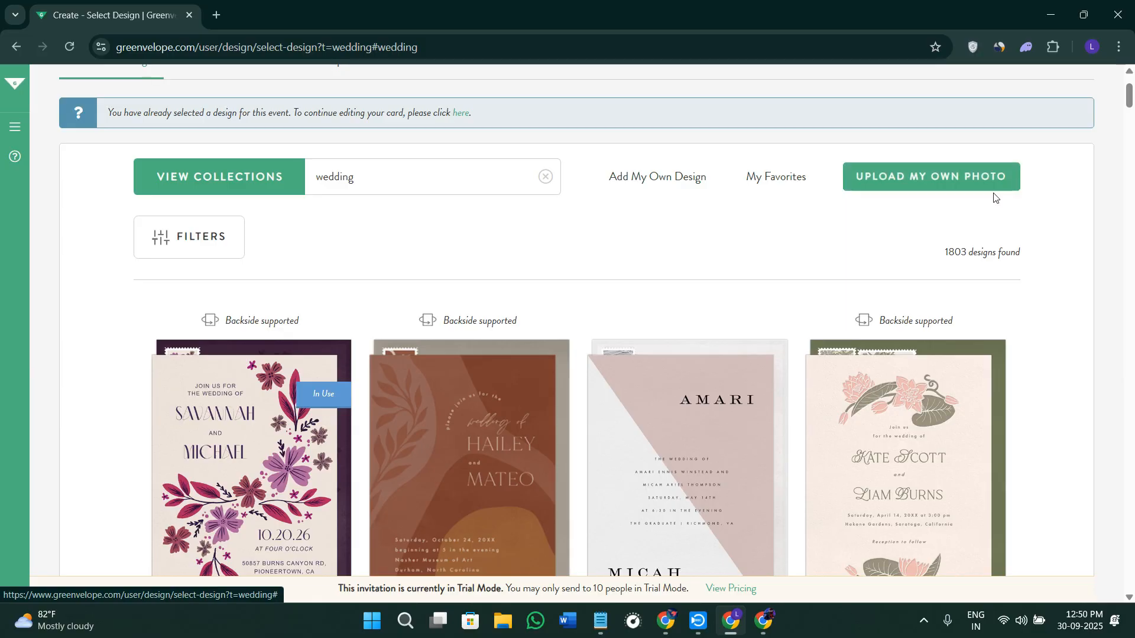
- Show the filter options for the wedding designs and examine the search term and result count
left_click(235, 236)
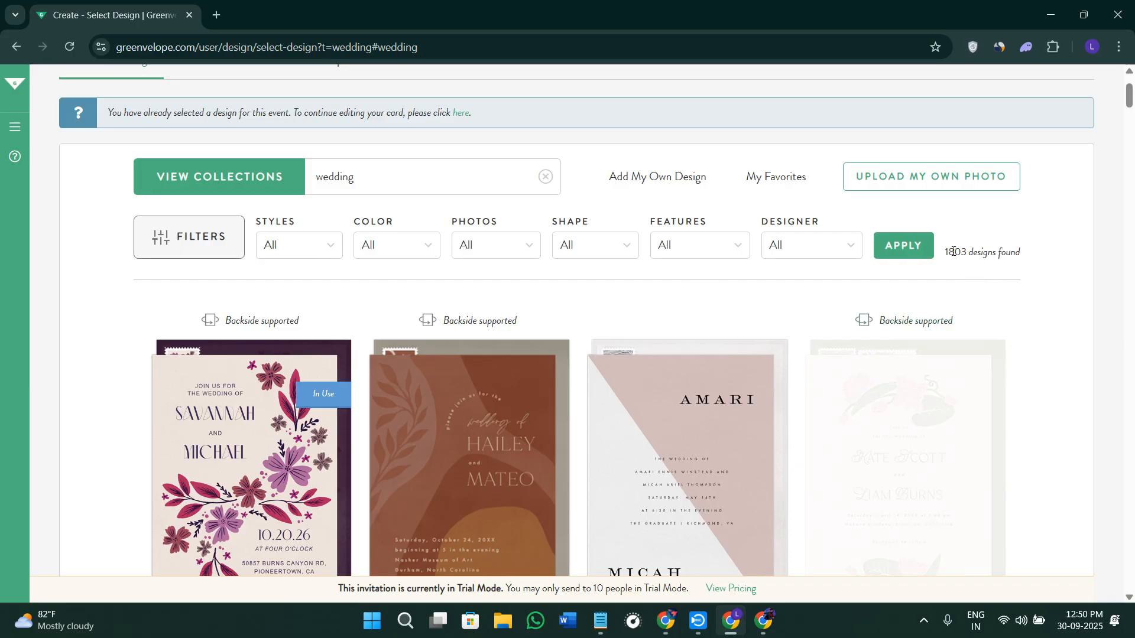
left_click_drag(947, 250, 1029, 254)
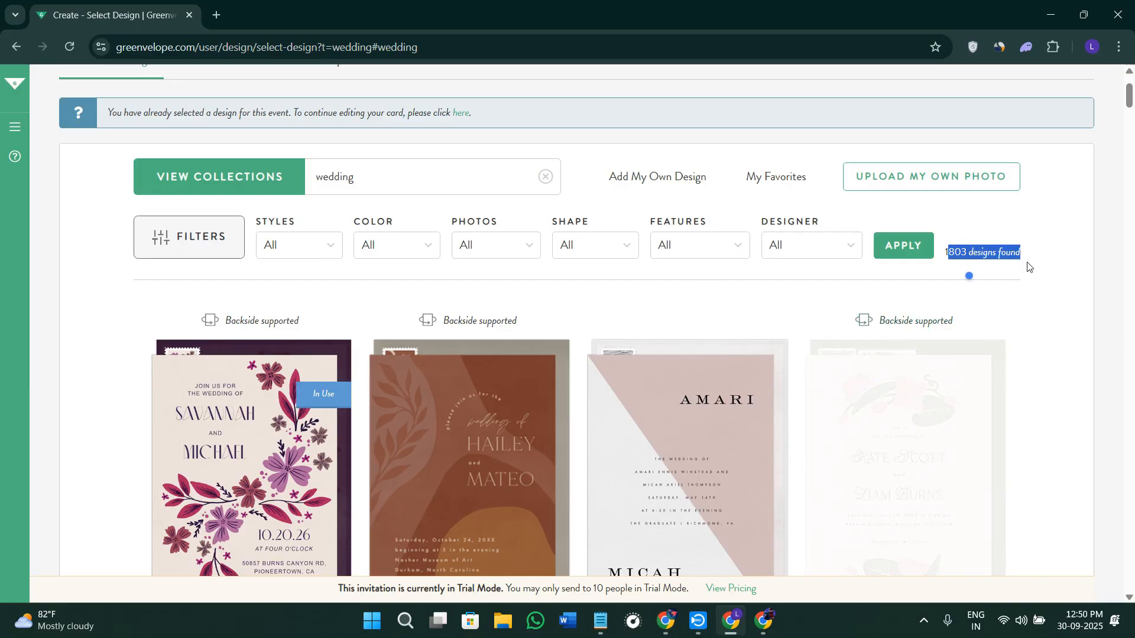
left_click_drag(368, 181, 319, 206)
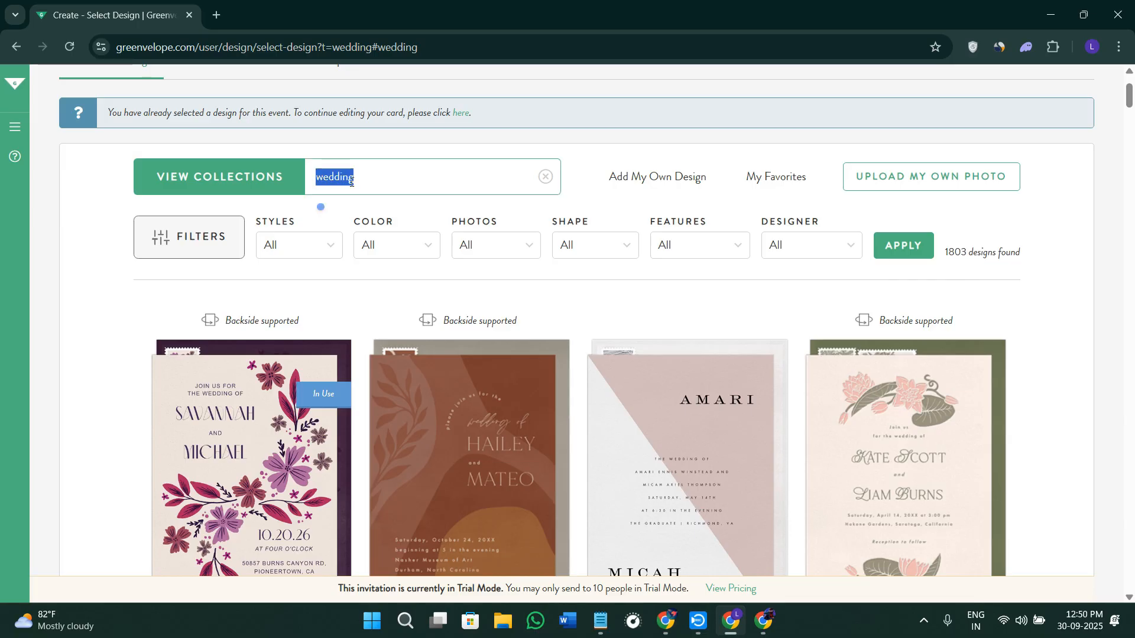
- Find the Painted Florals invitation among the wedding designs and start customizing it
scroll(703, 399, "down", 10)
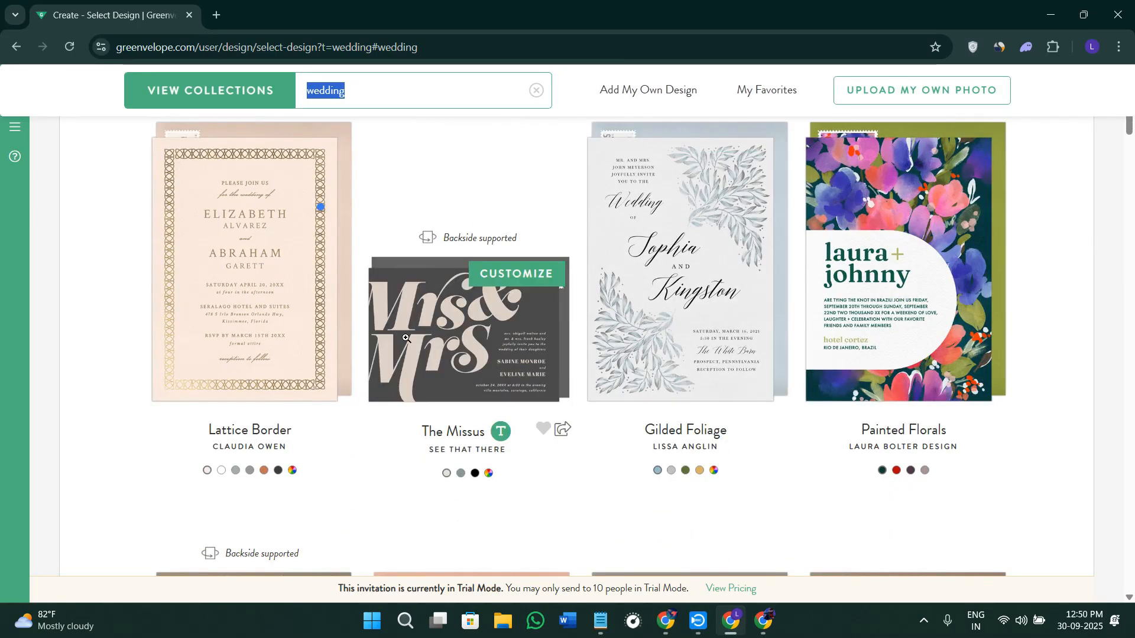
left_click(924, 297)
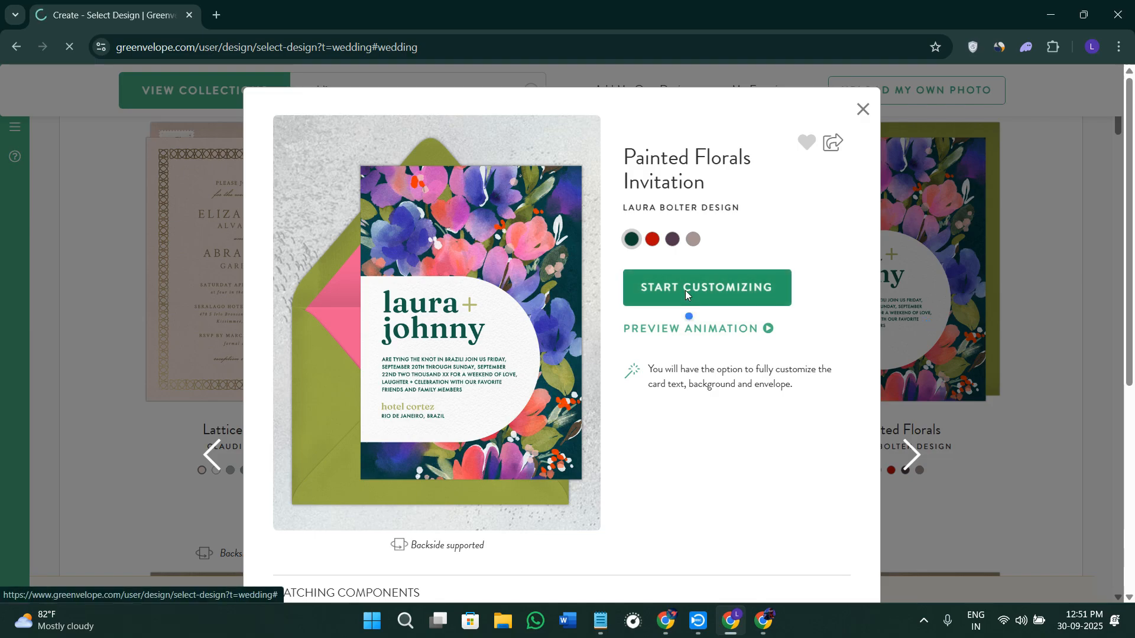
left_click(686, 290)
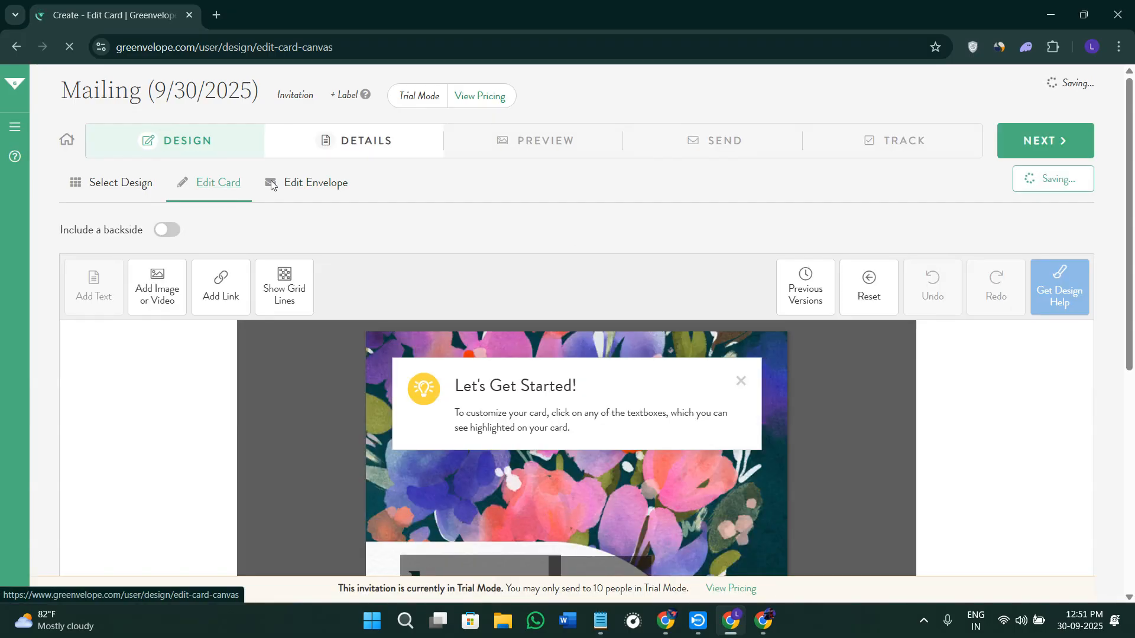
- Try the Edwardian script font on the second name's text box on the card
scroll(676, 331, "down", 4)
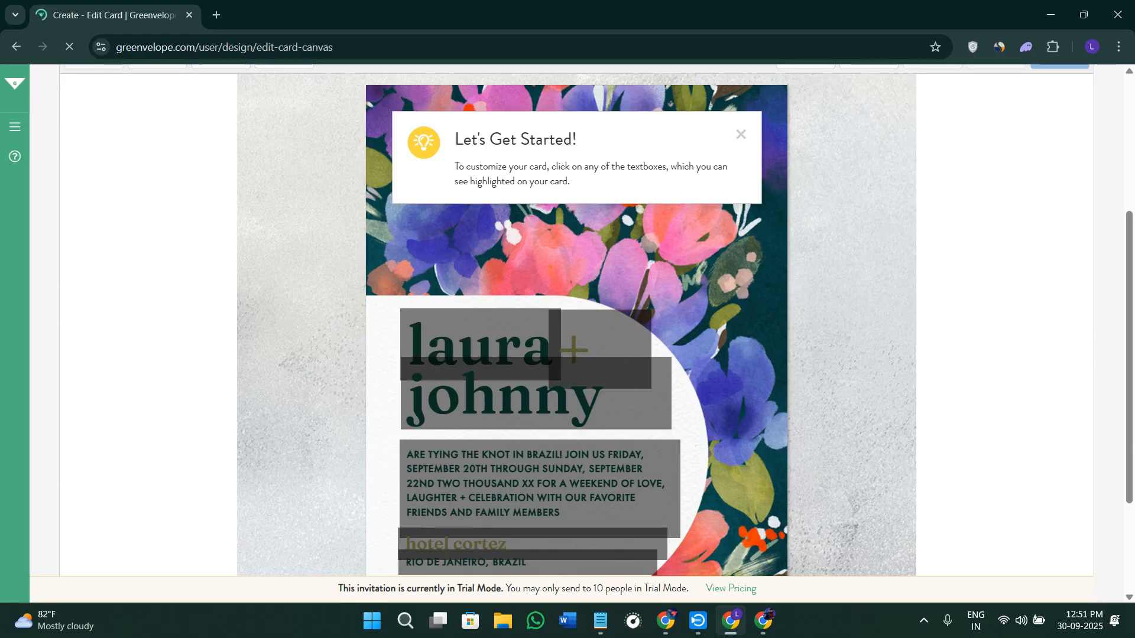
scroll(540, 380, "up", 4)
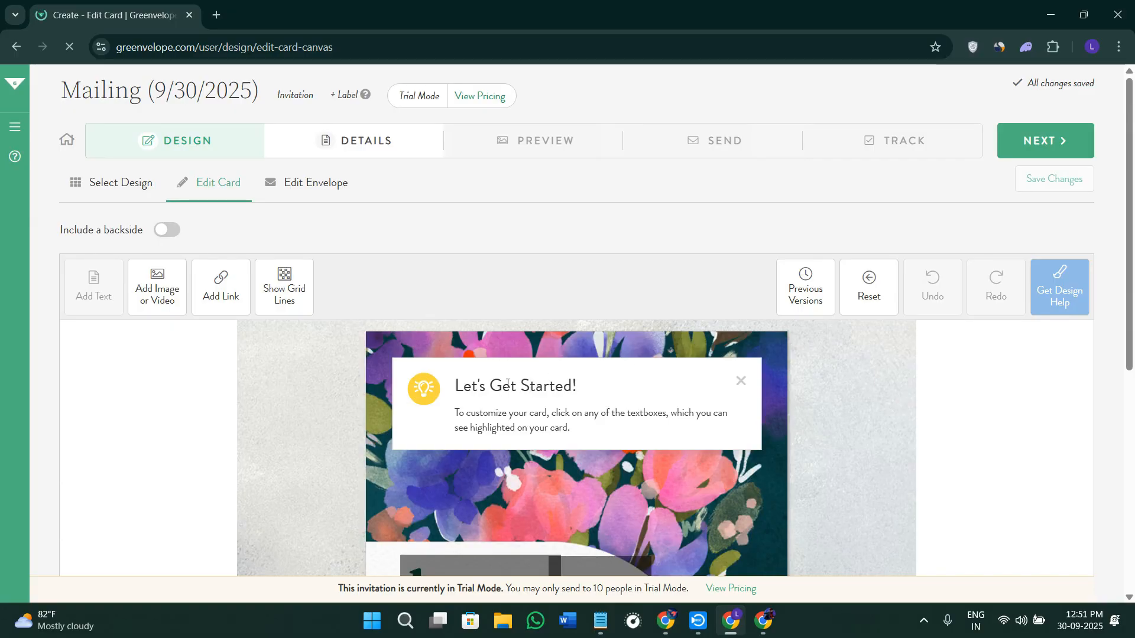
scroll(531, 265, "down", 4)
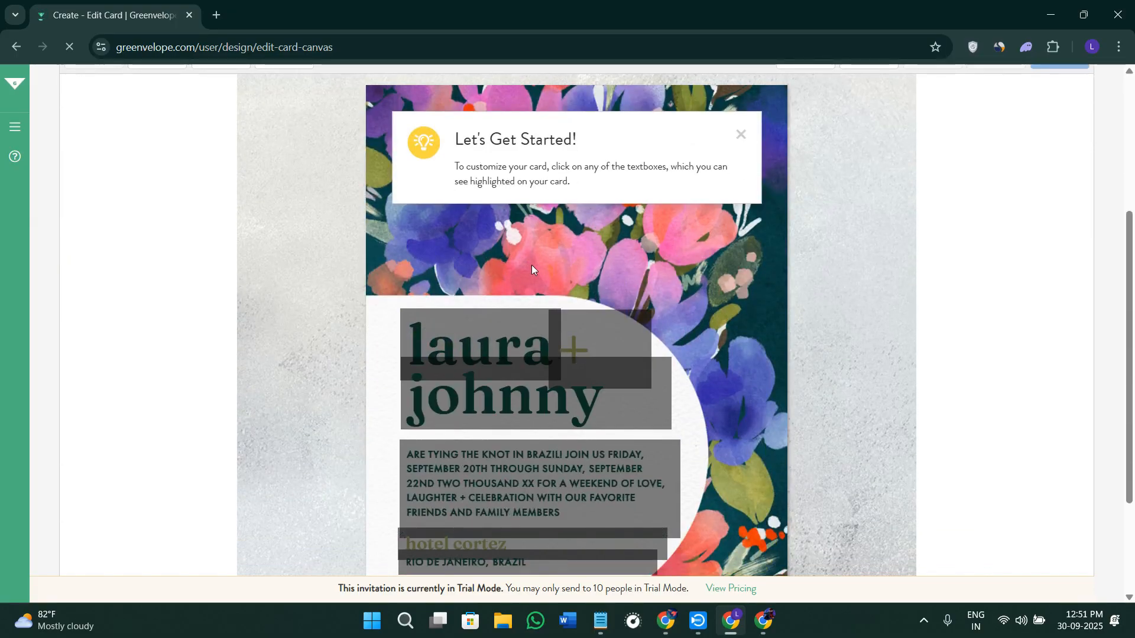
left_click(526, 382)
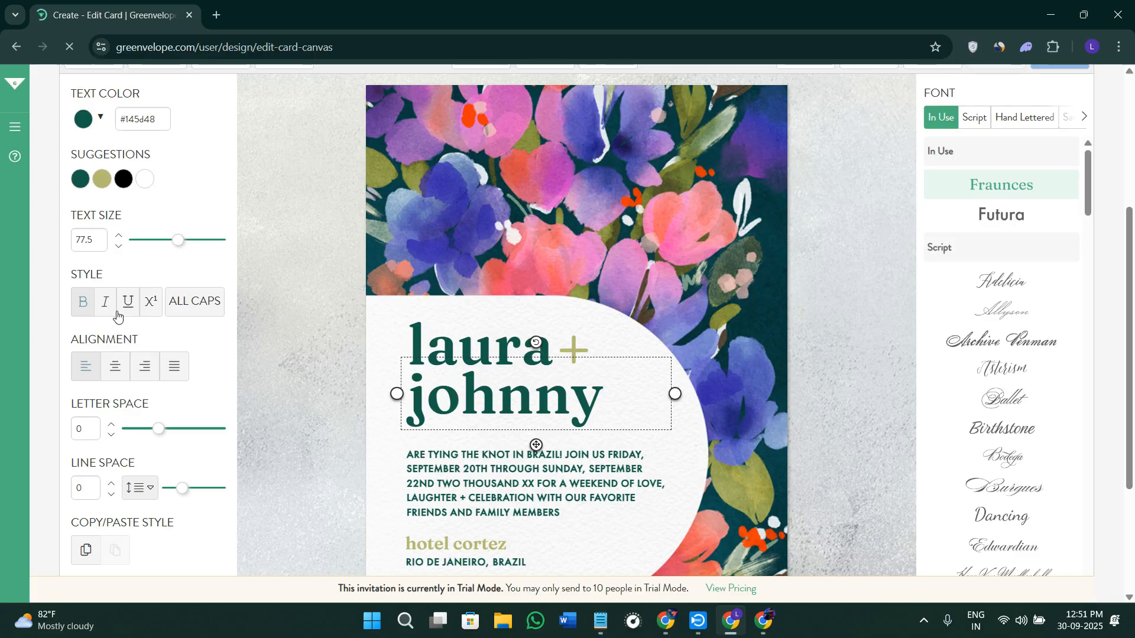
scroll(142, 426, "down", 2)
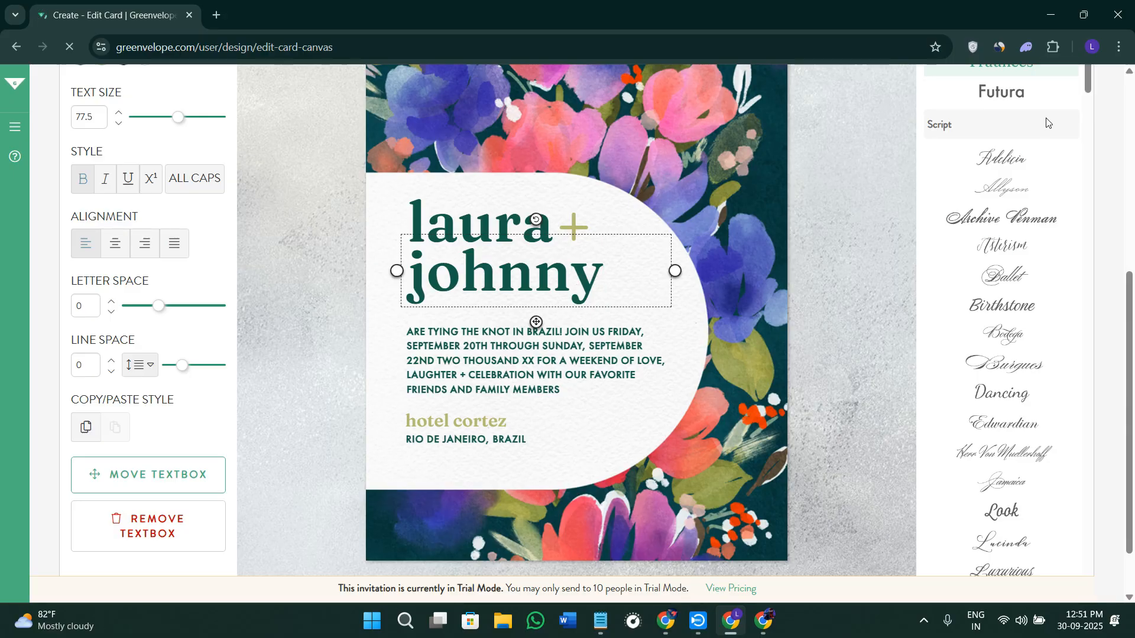
scroll(1034, 237, "down", 2)
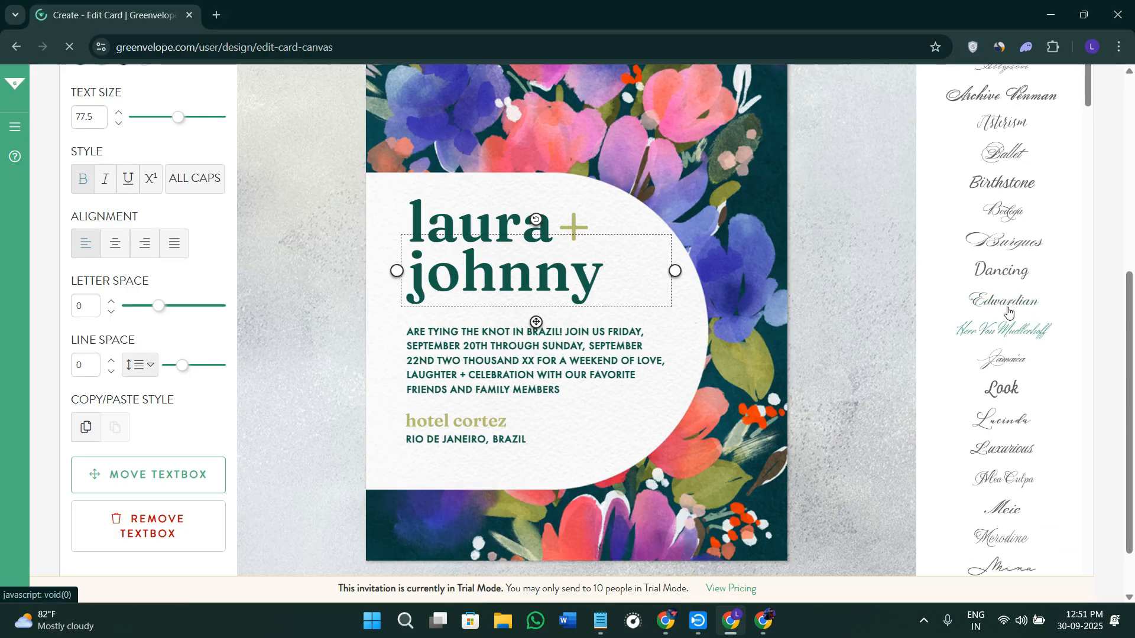
left_click(1008, 305)
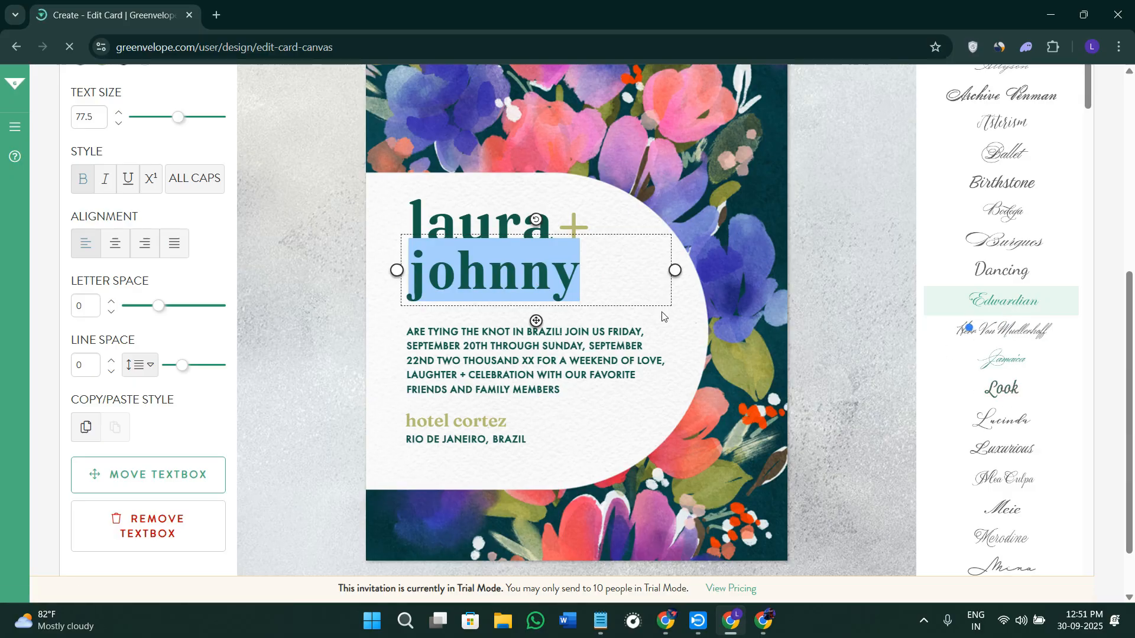
left_click(683, 329)
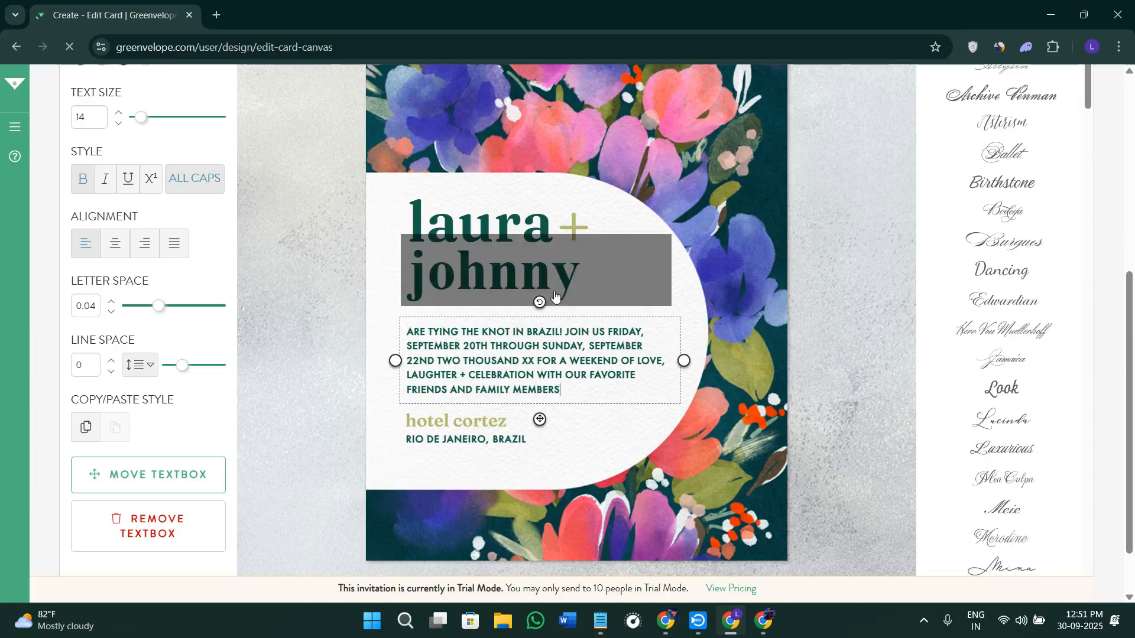
- Reset the card to its default text and design, confirming the reset
scroll(759, 314, "up", 5)
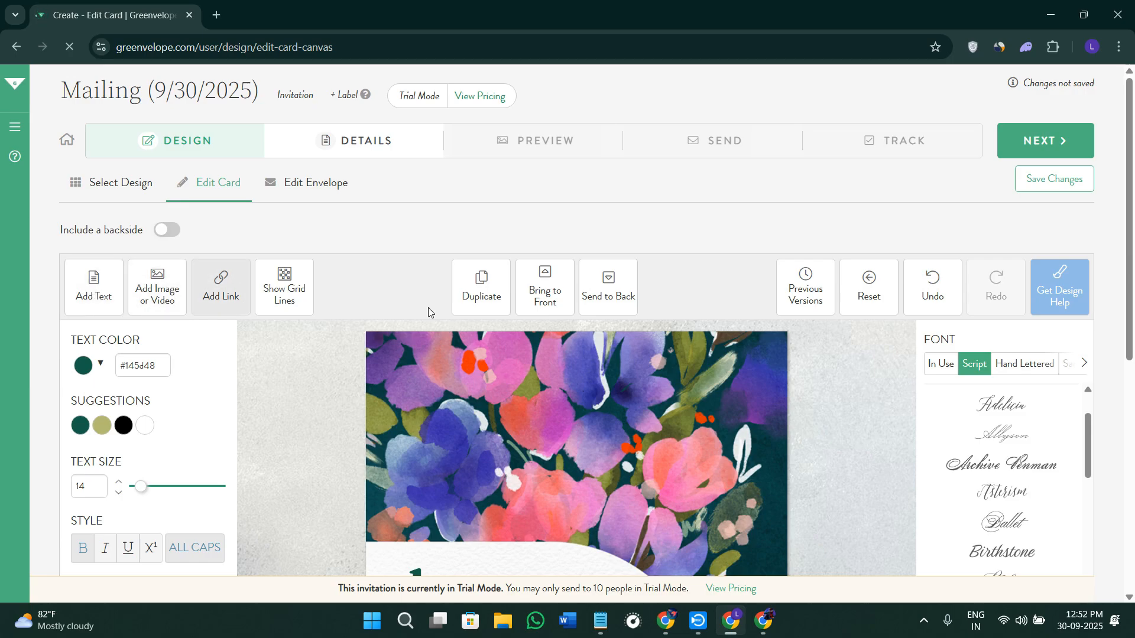
scroll(538, 310, "down", 2)
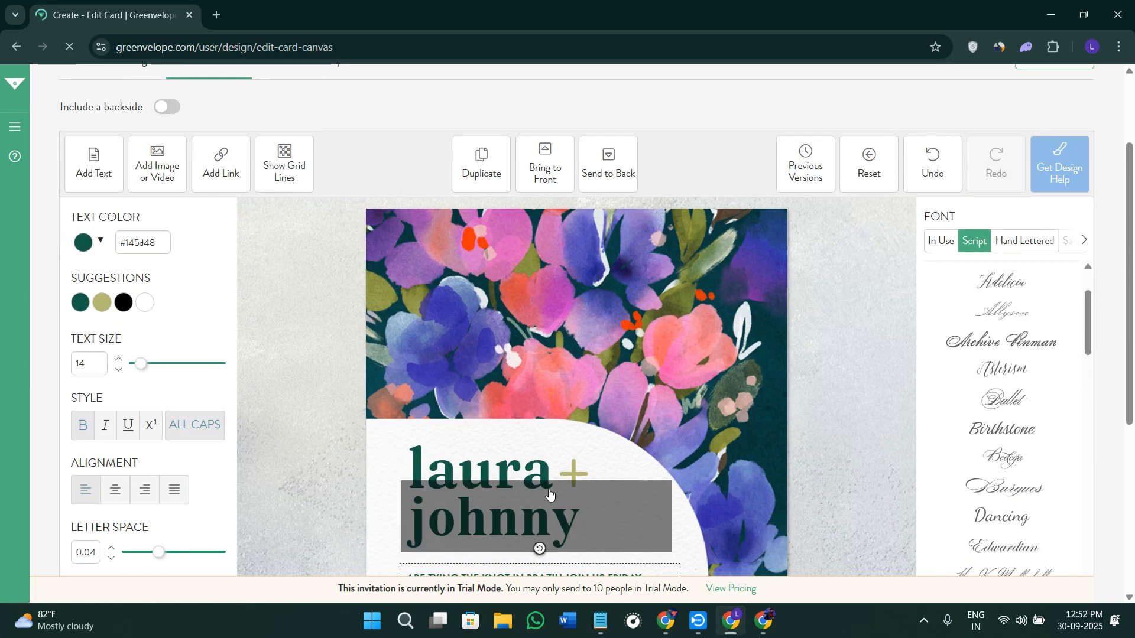
left_click(567, 517)
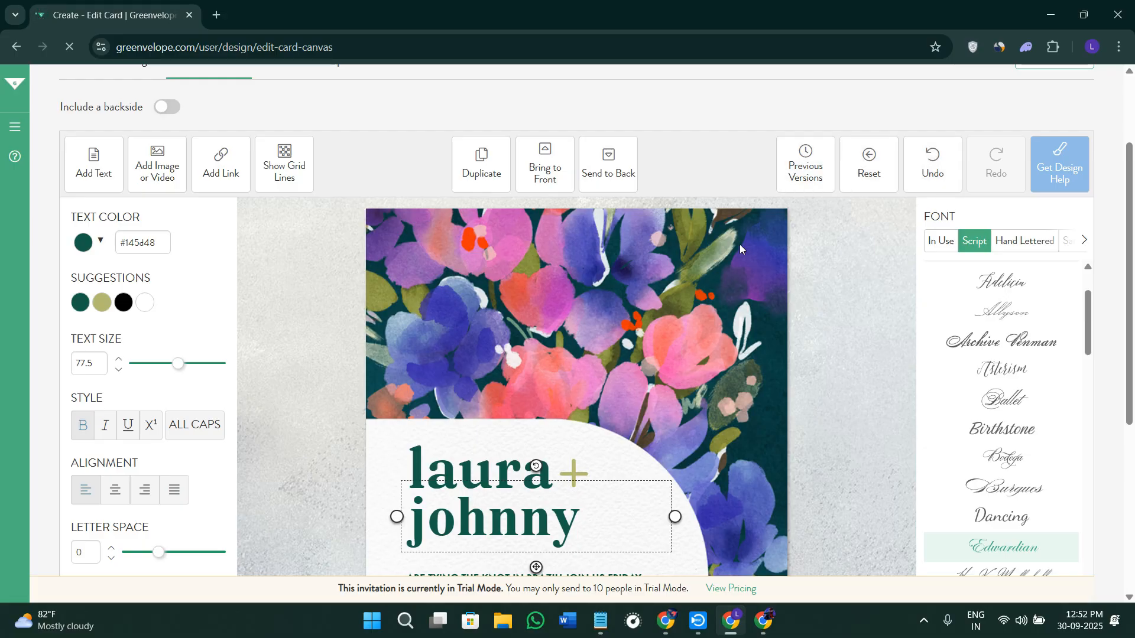
left_click(873, 168)
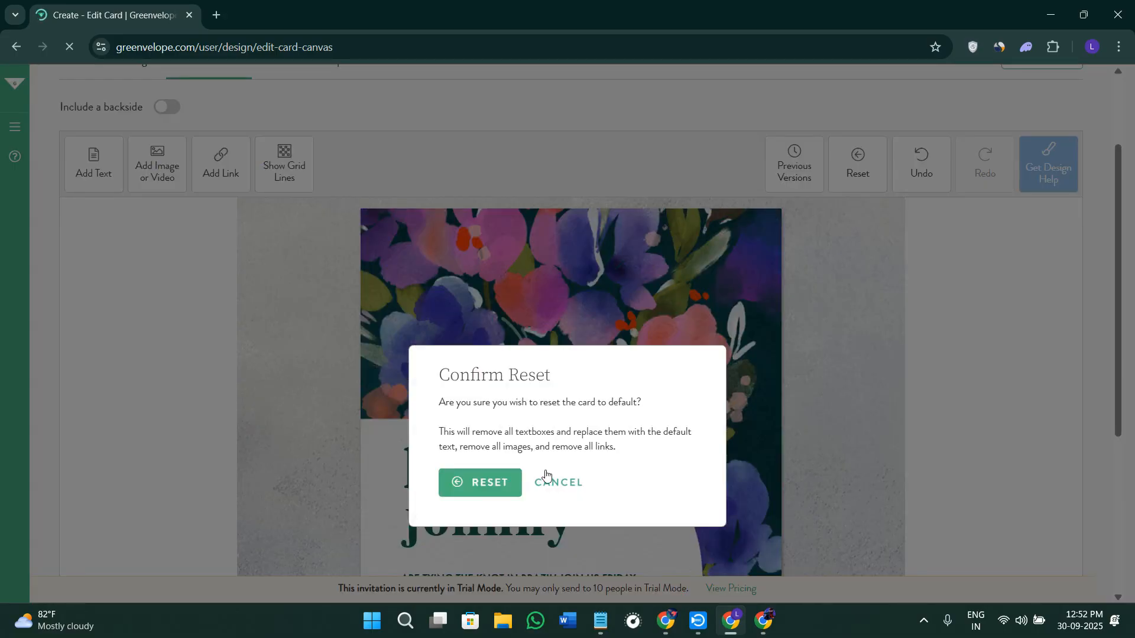
left_click(513, 481)
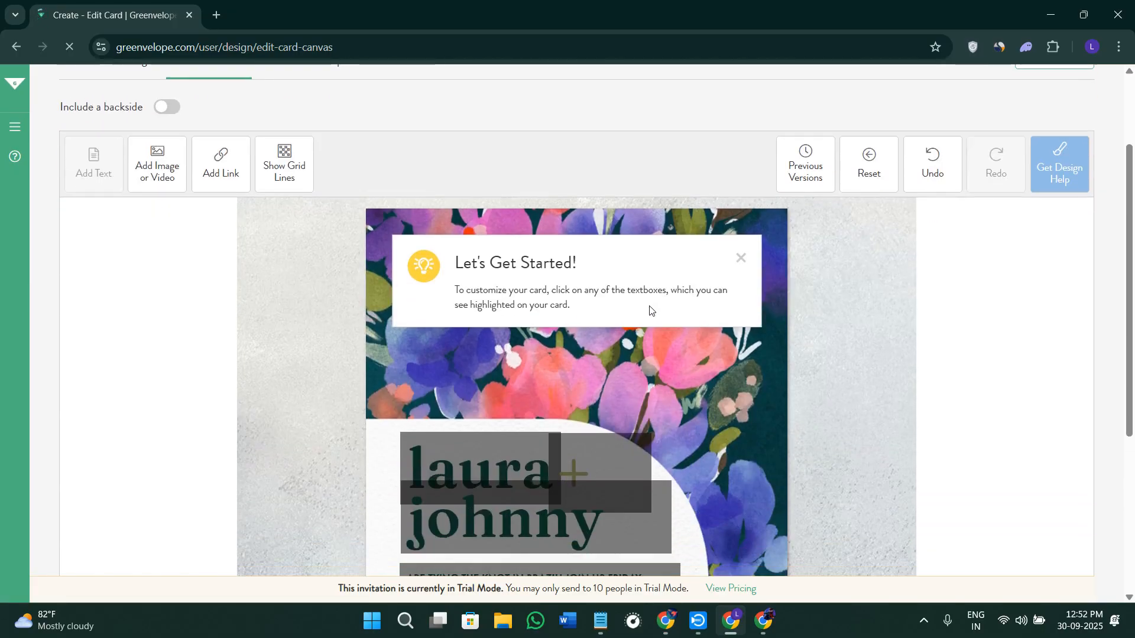
- Set the envelope's material to Metallic in the copper-brown color, and show the envelope's border options
scroll(663, 306, "up", 2)
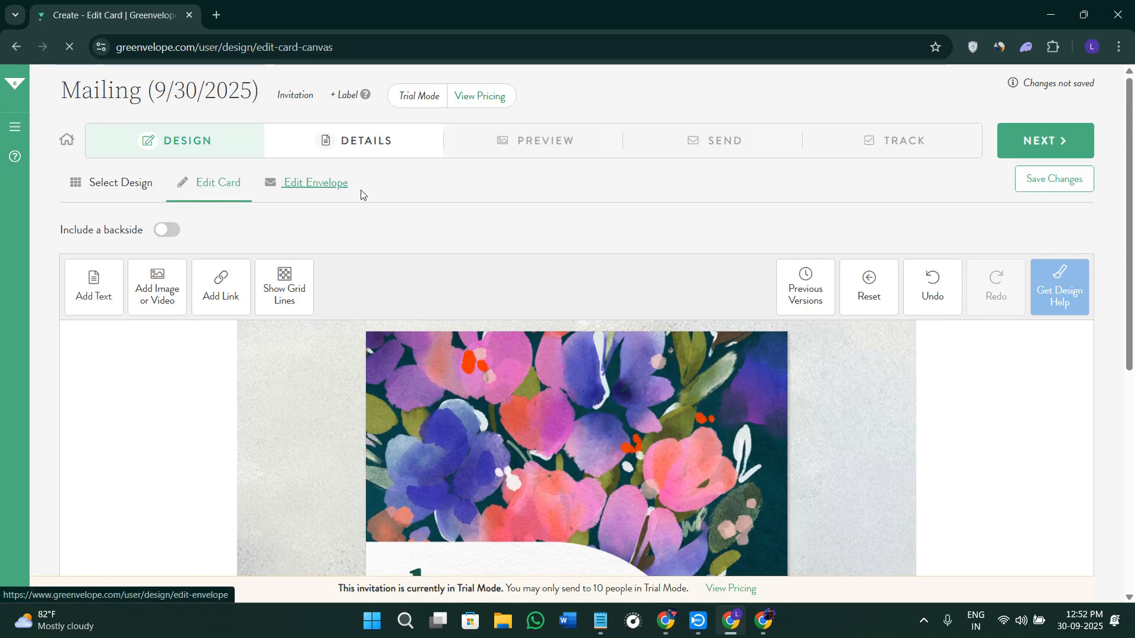
left_click(329, 196)
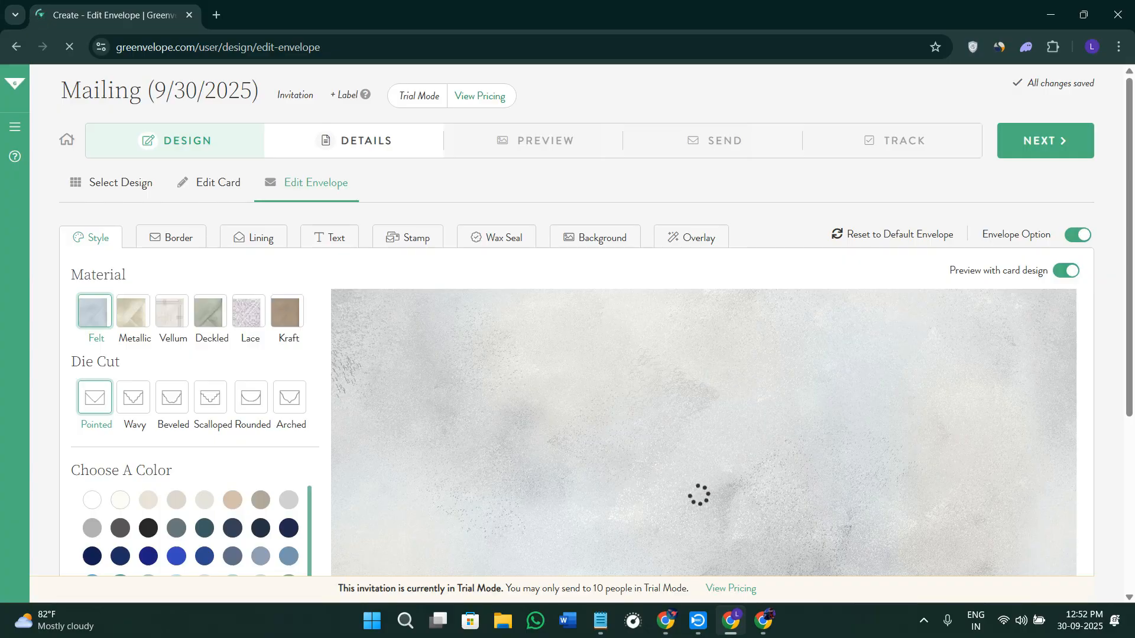
left_click(131, 324)
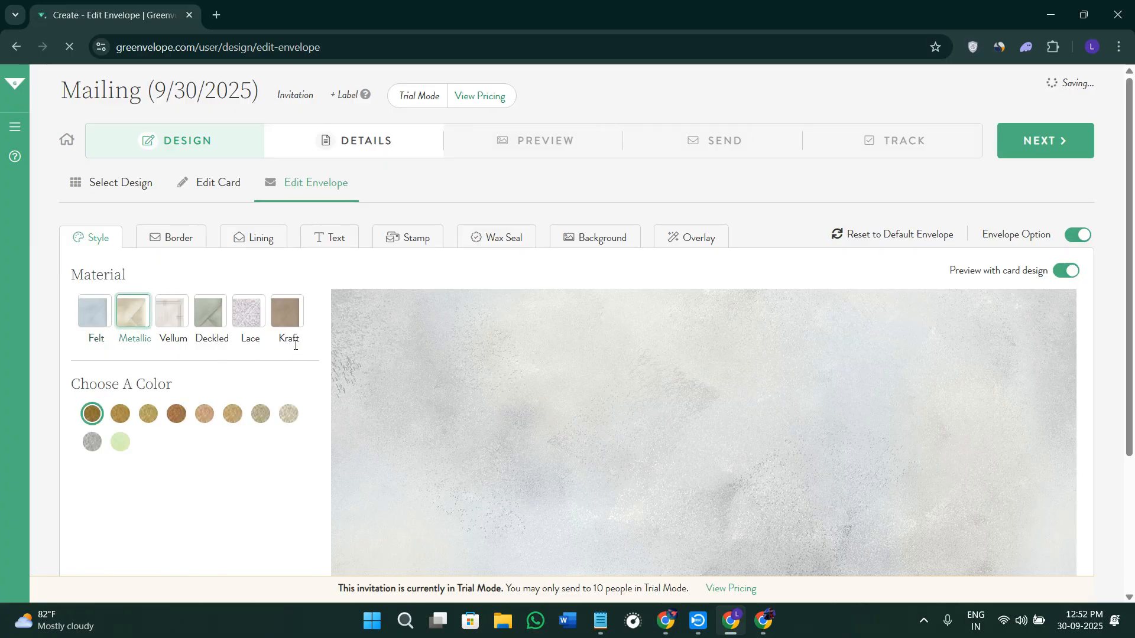
left_click(151, 421)
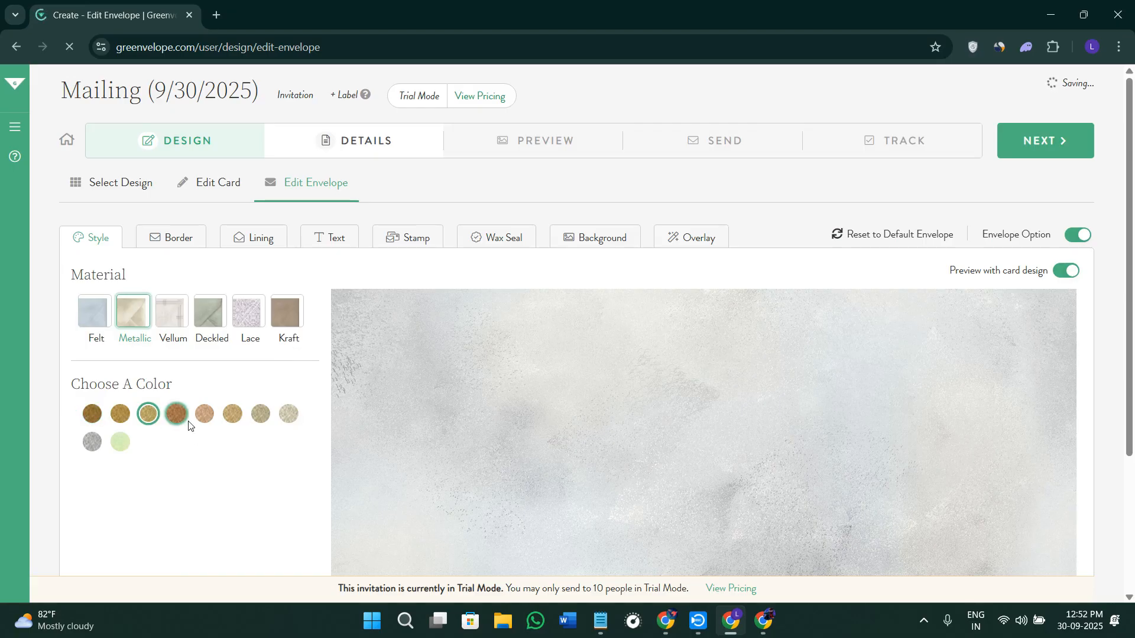
left_click(177, 416)
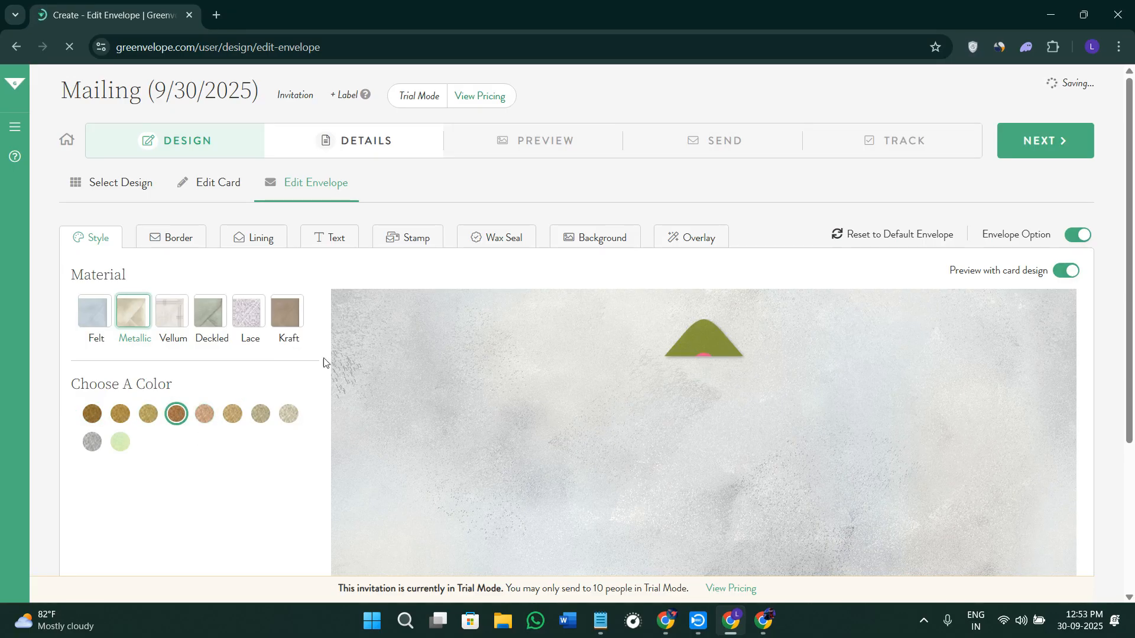
scroll(711, 407, "down", 2)
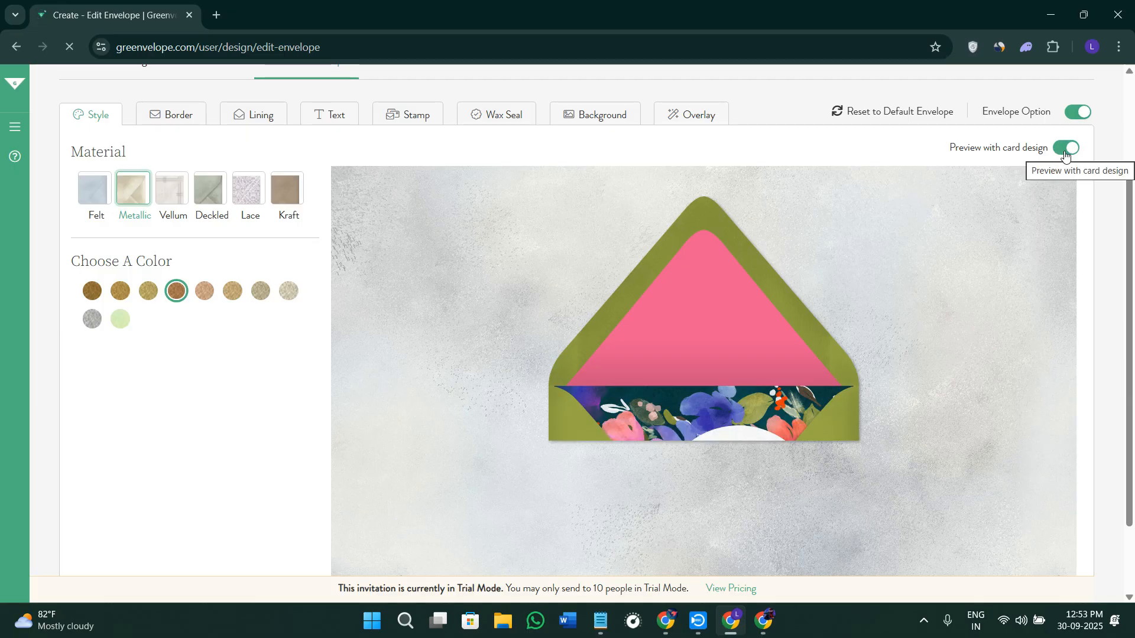
scroll(437, 349, "up", 3)
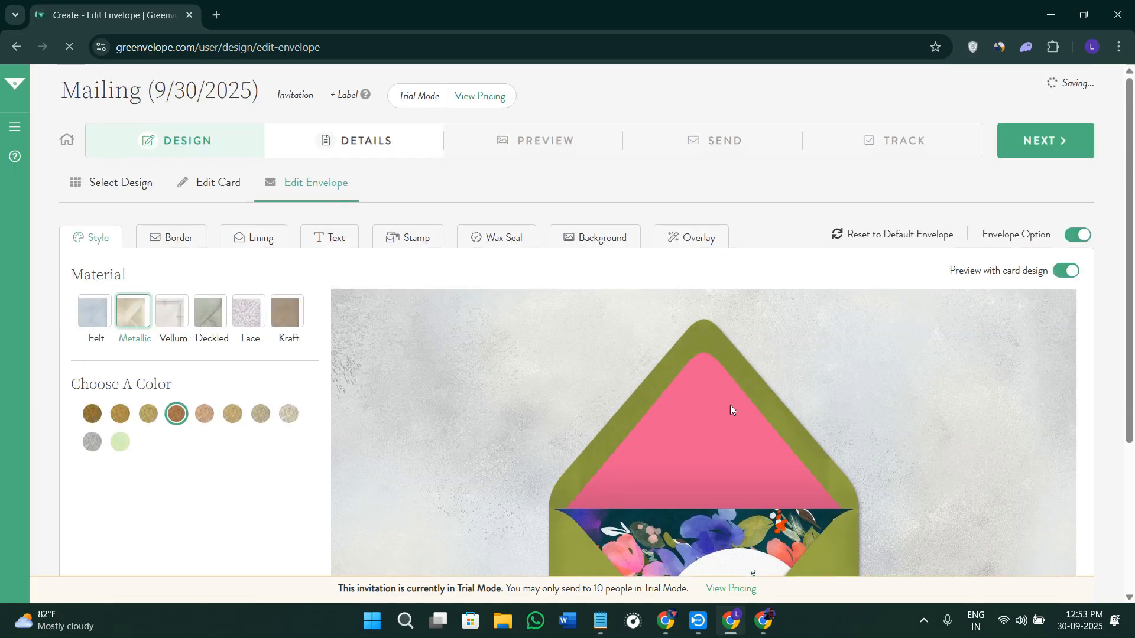
left_click(170, 238)
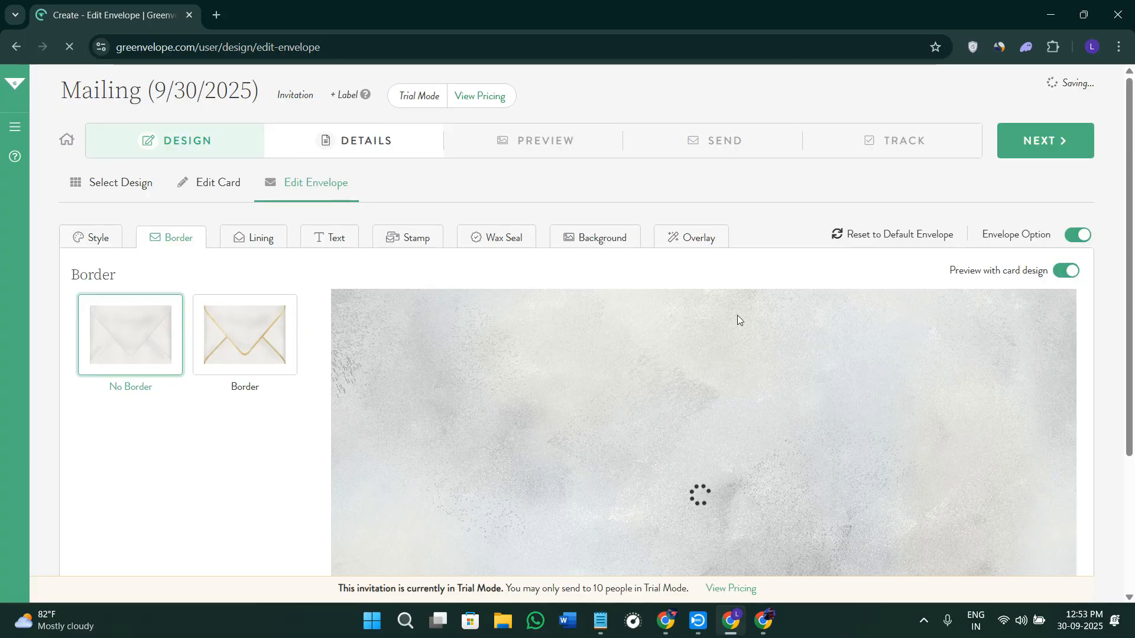
- Continue to the event details and dismiss the suggested location information, leaving the fields for manual entry
left_click(1038, 155)
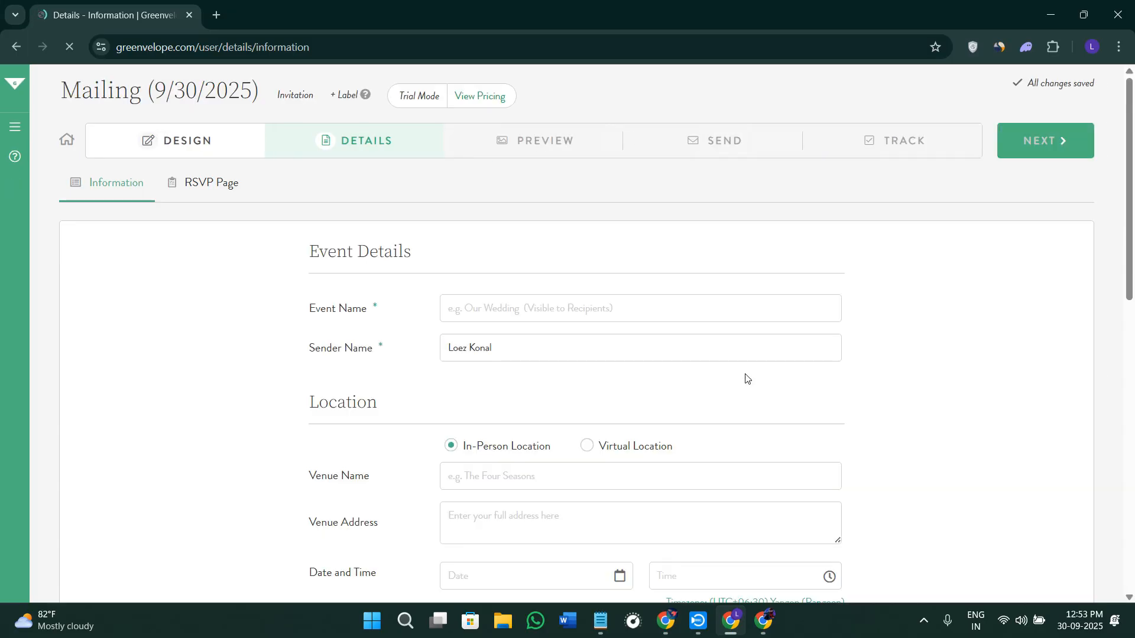
scroll(747, 395, "down", 2)
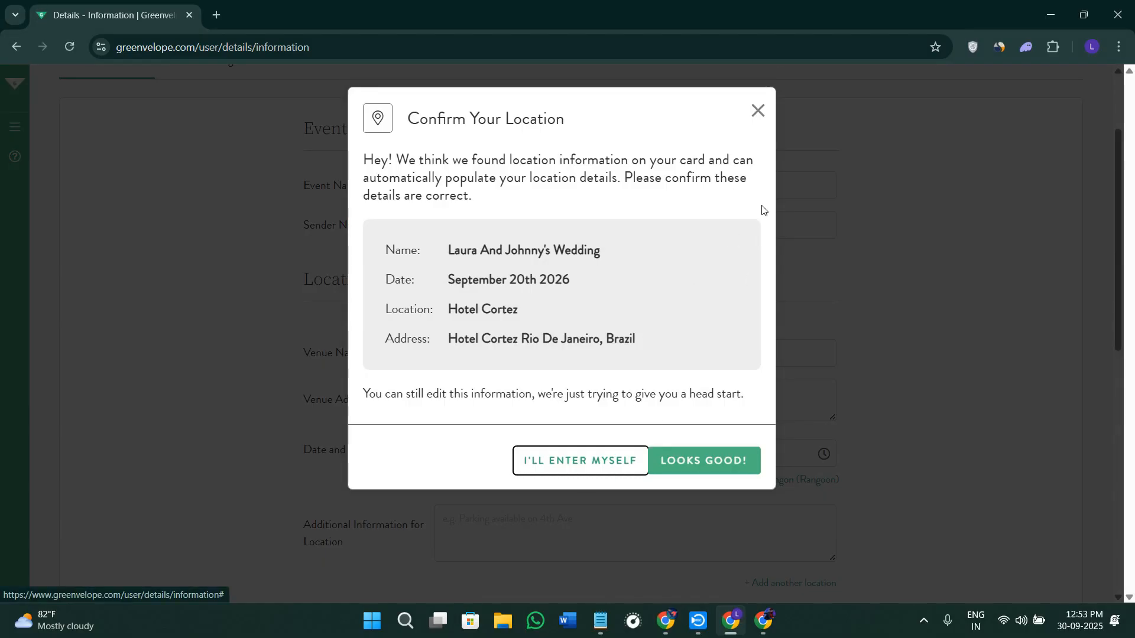
left_click(757, 111)
scroll(724, 355, "down", 2)
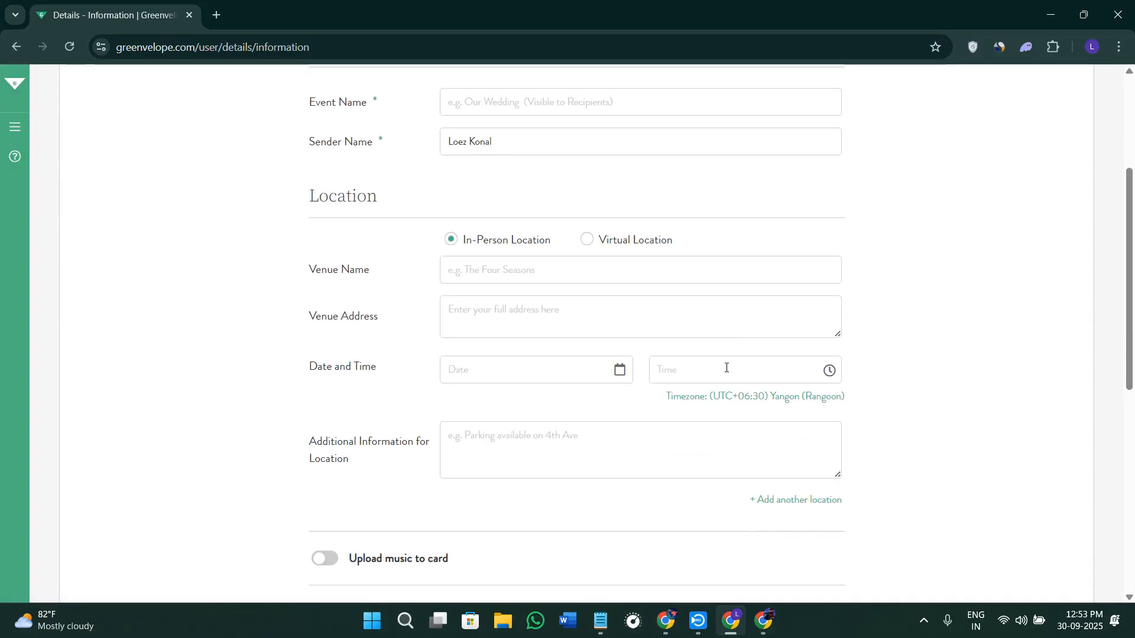
scroll(726, 373, "up", 4)
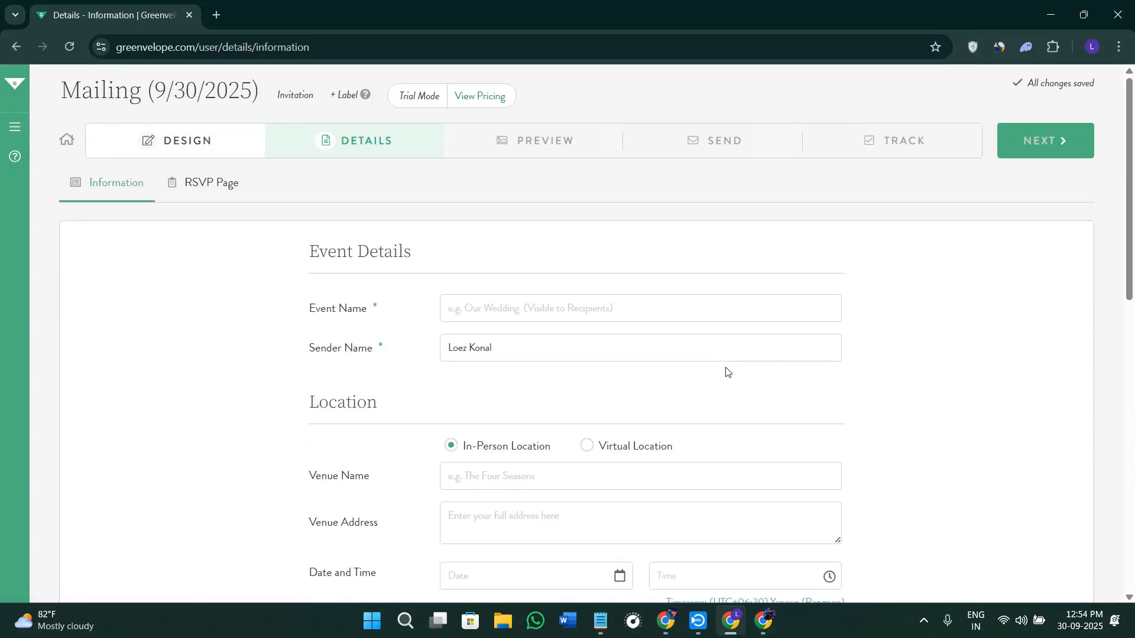